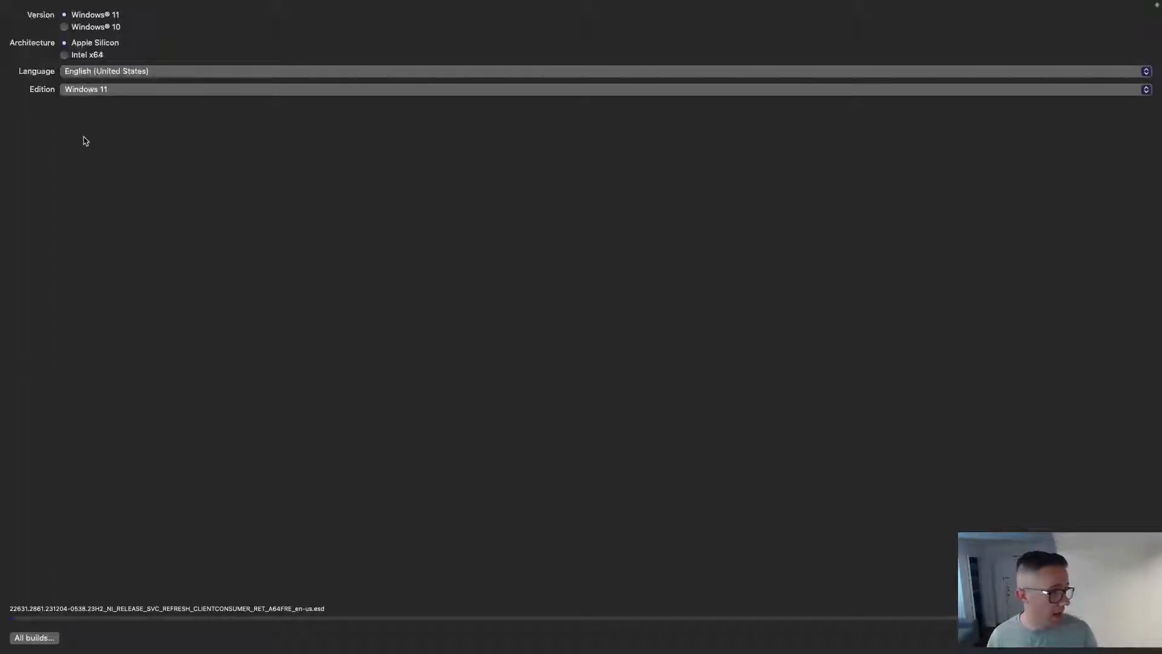
Compare the 22H2, 23H2 and 22000.2836 builds, then select Windows 11 (22000.2836).
{"action": "left_click", "coordinate": [52, 640]}
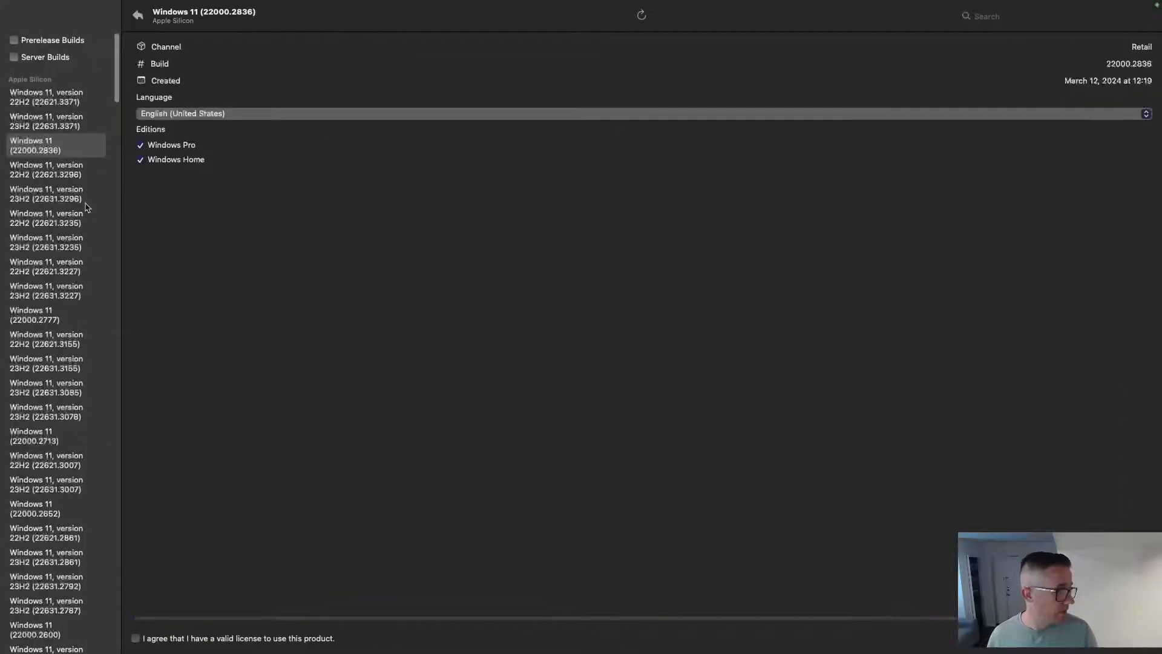
{"action": "left_click", "coordinate": [52, 94]}
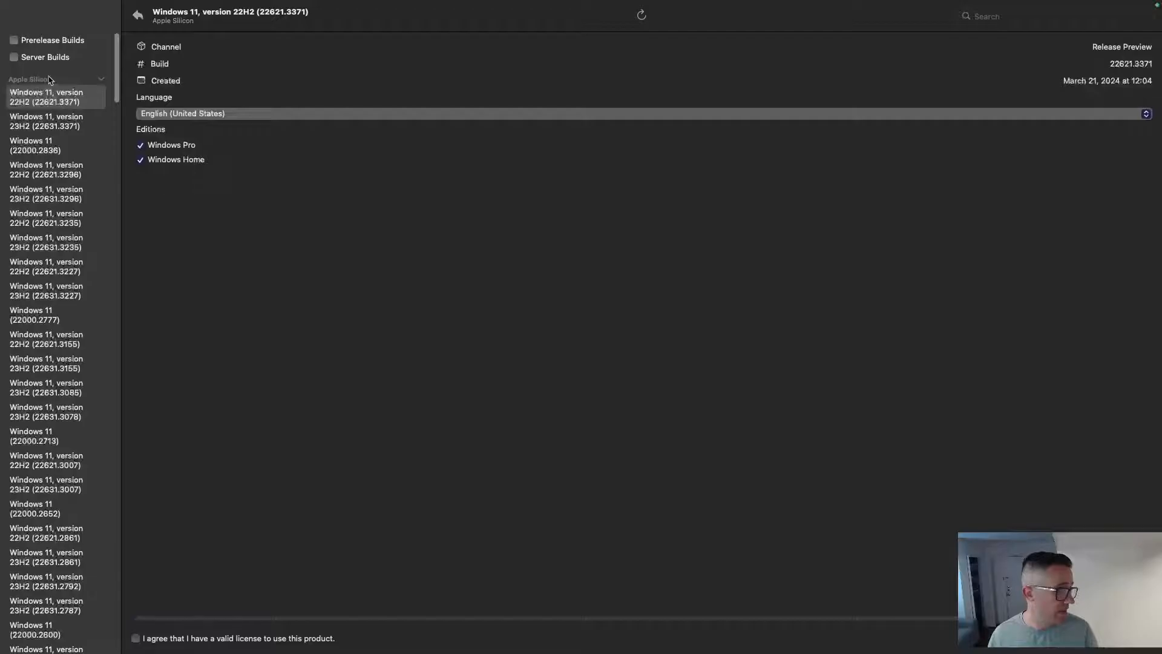
{"action": "left_click", "coordinate": [47, 146]}
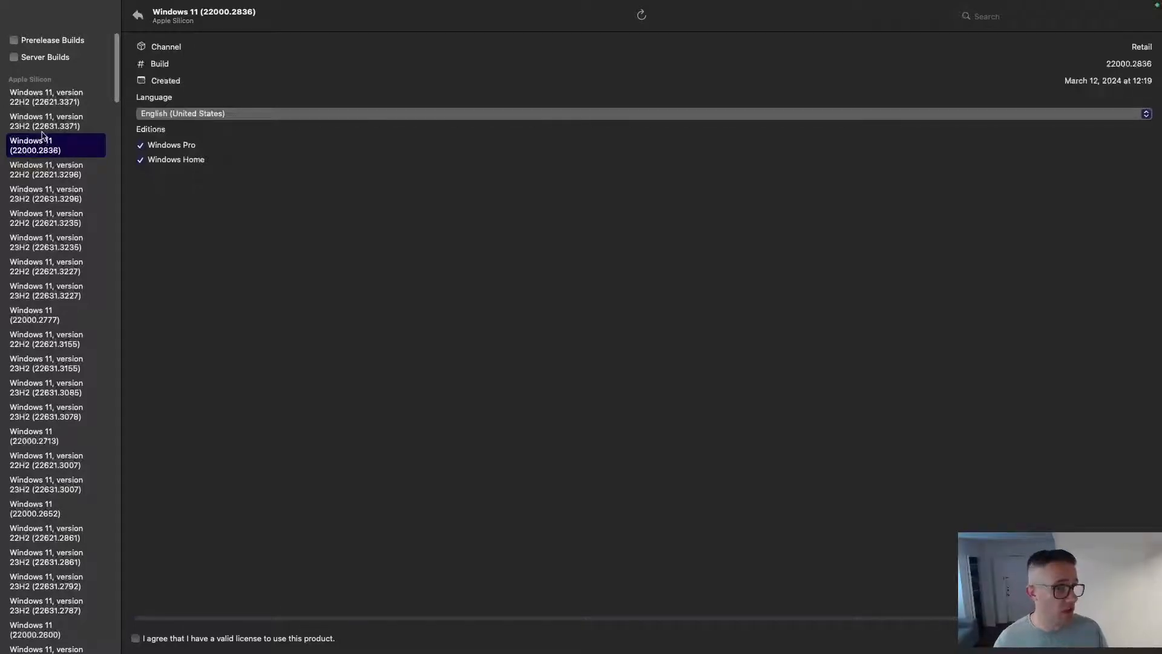
{"action": "left_click", "coordinate": [49, 124]}
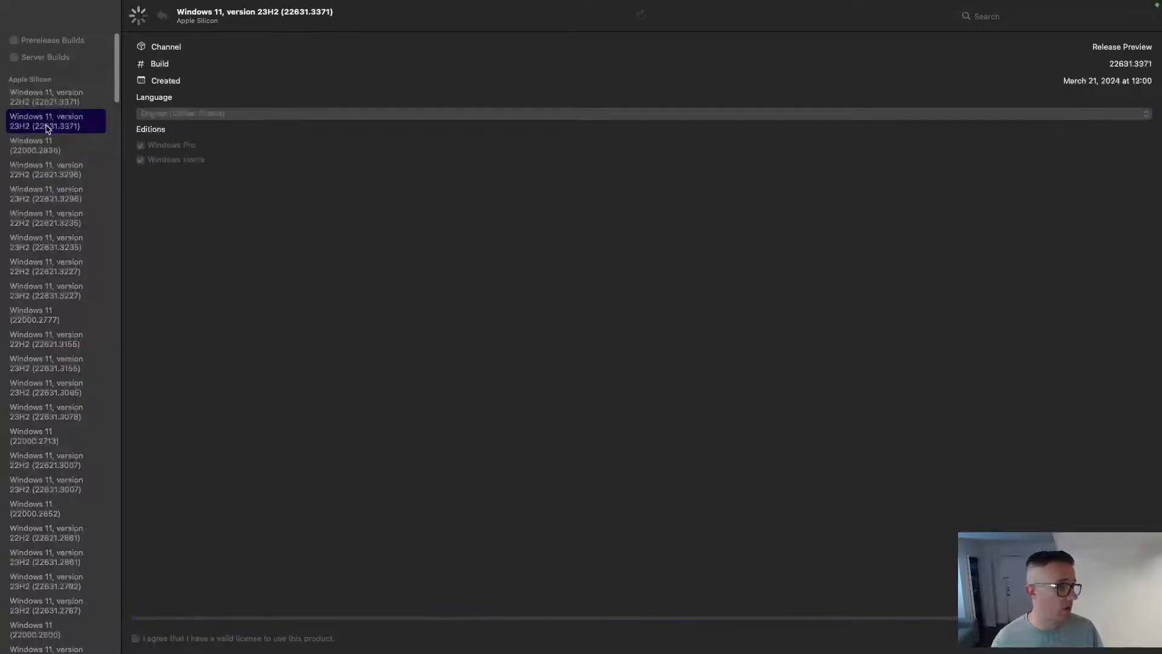
{"action": "left_click", "coordinate": [53, 104]}
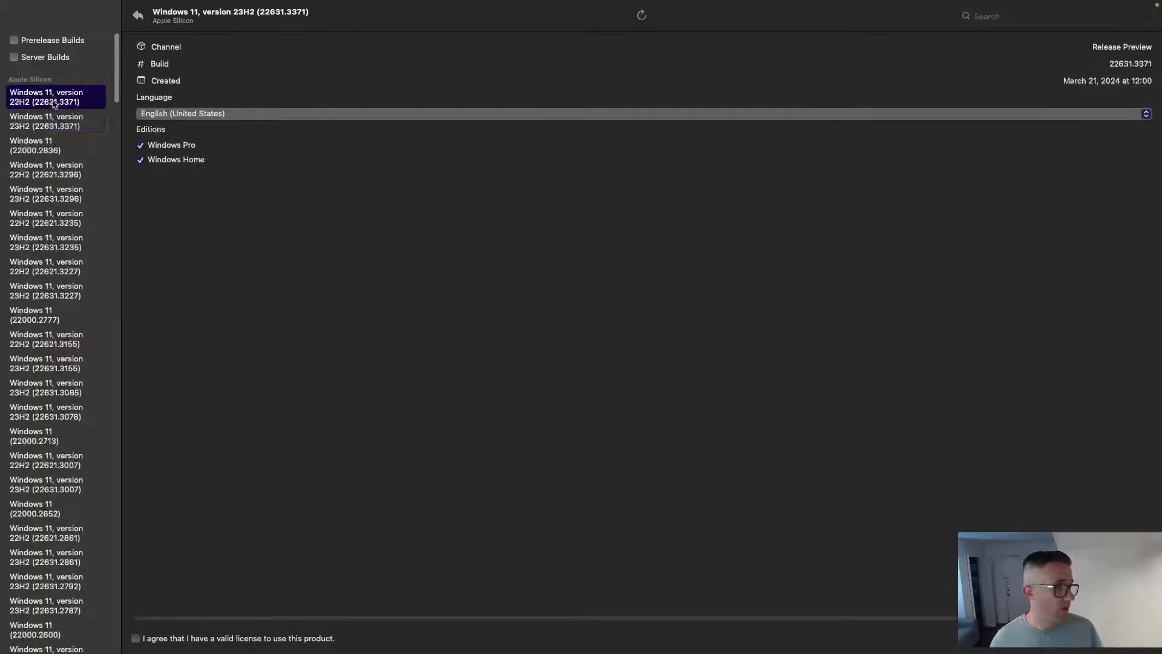
{"action": "left_click", "coordinate": [52, 154]}
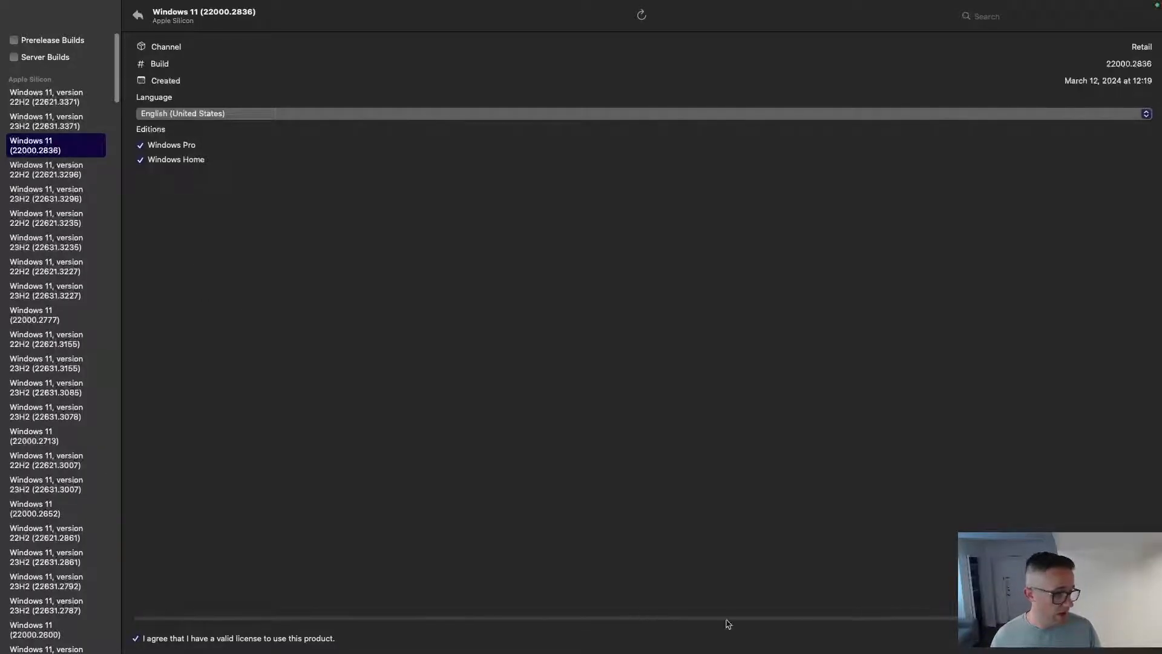
Download the Windows 11 22000.2836 installer into Documents and leave the full-screen downloader.
{"action": "left_click", "coordinate": [1136, 646]}
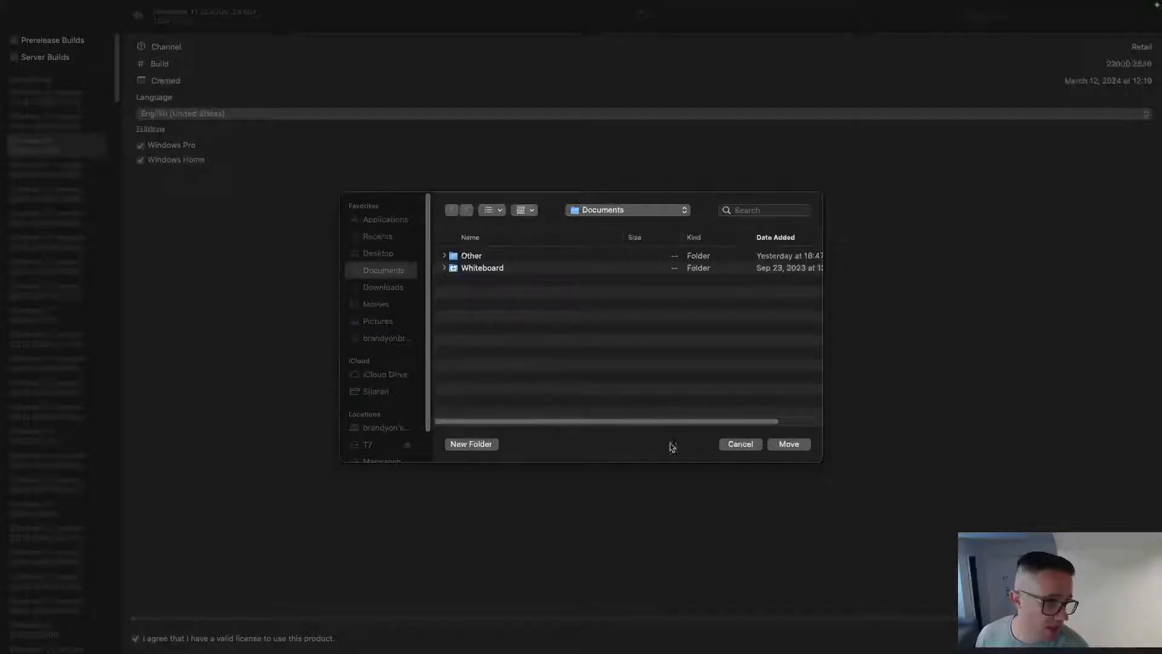
{"action": "left_click", "coordinate": [789, 445]}
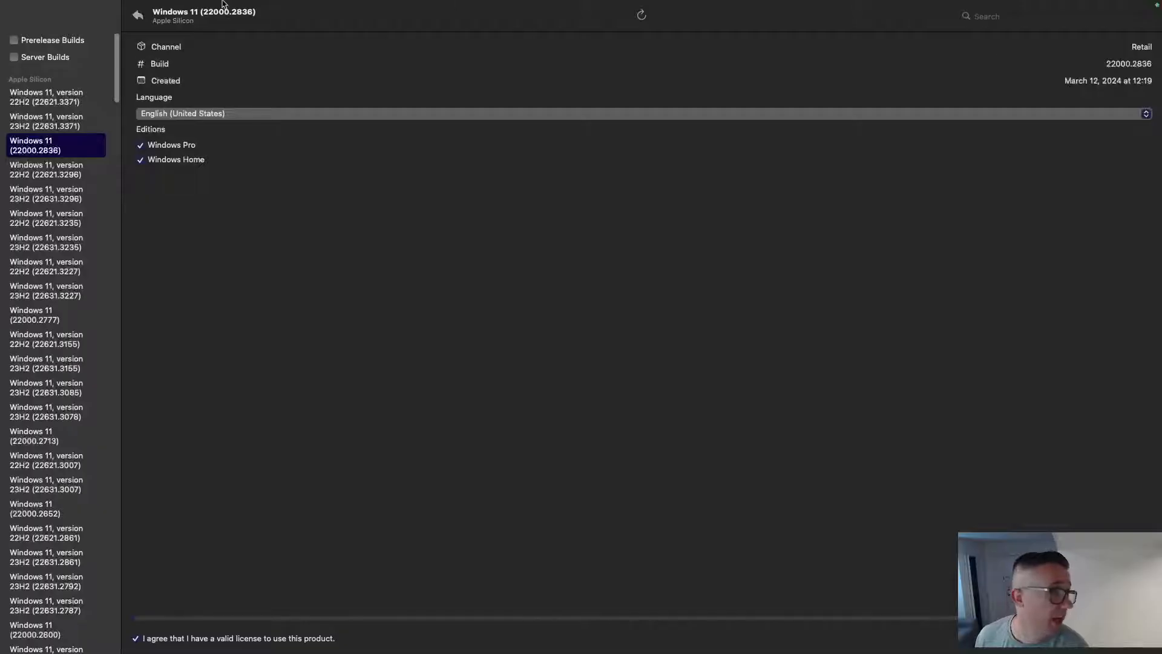
{"action": "key", "text": "ctrl+Left"}
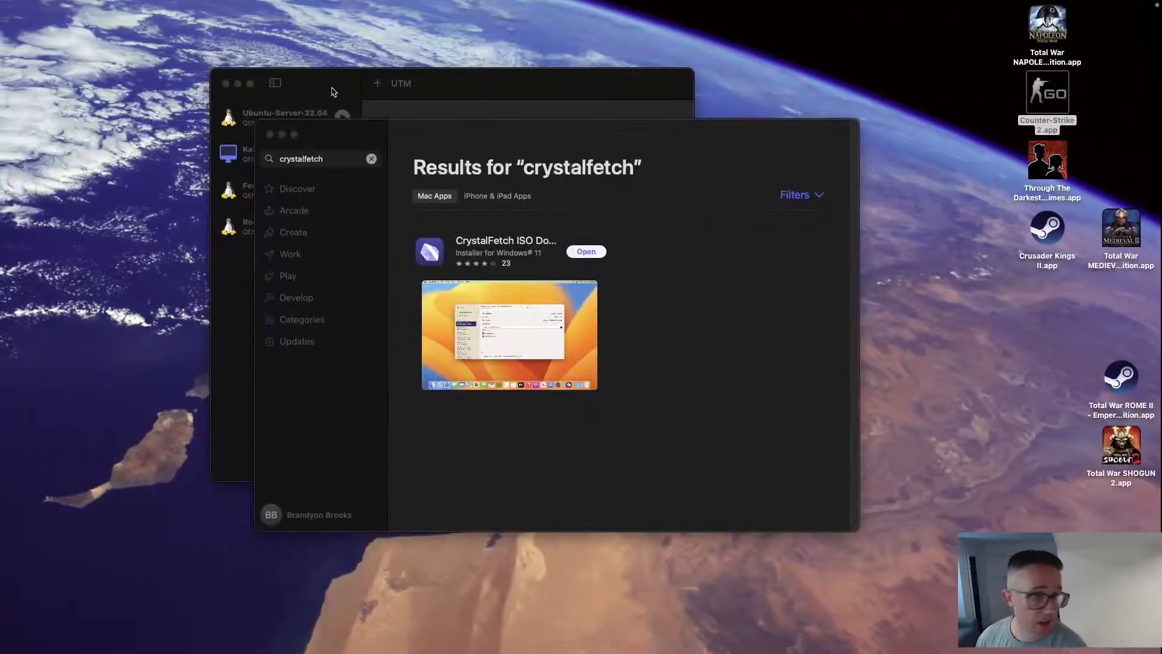
Return to the desktop windows and close the App Store to reveal UTM.
{"action": "key", "text": "ctrl+Up"}
{"action": "left_click", "coordinate": [1016, 134]}
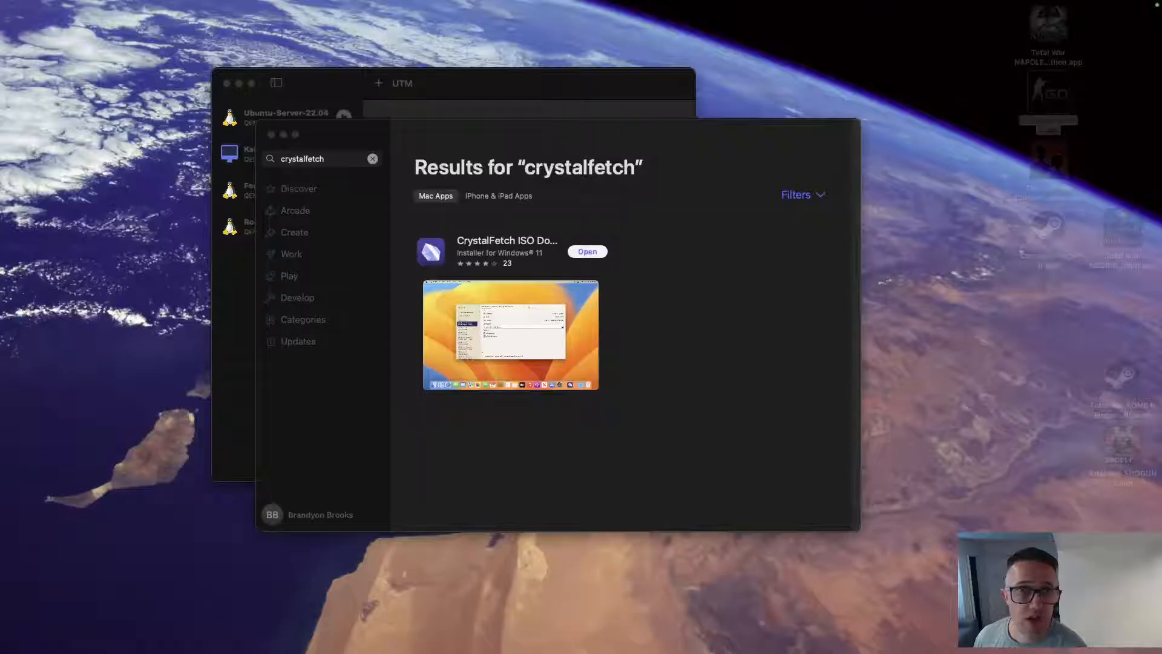
{"action": "left_click_drag", "start_coordinate": [1161, 56], "coordinate": [479, 126]}
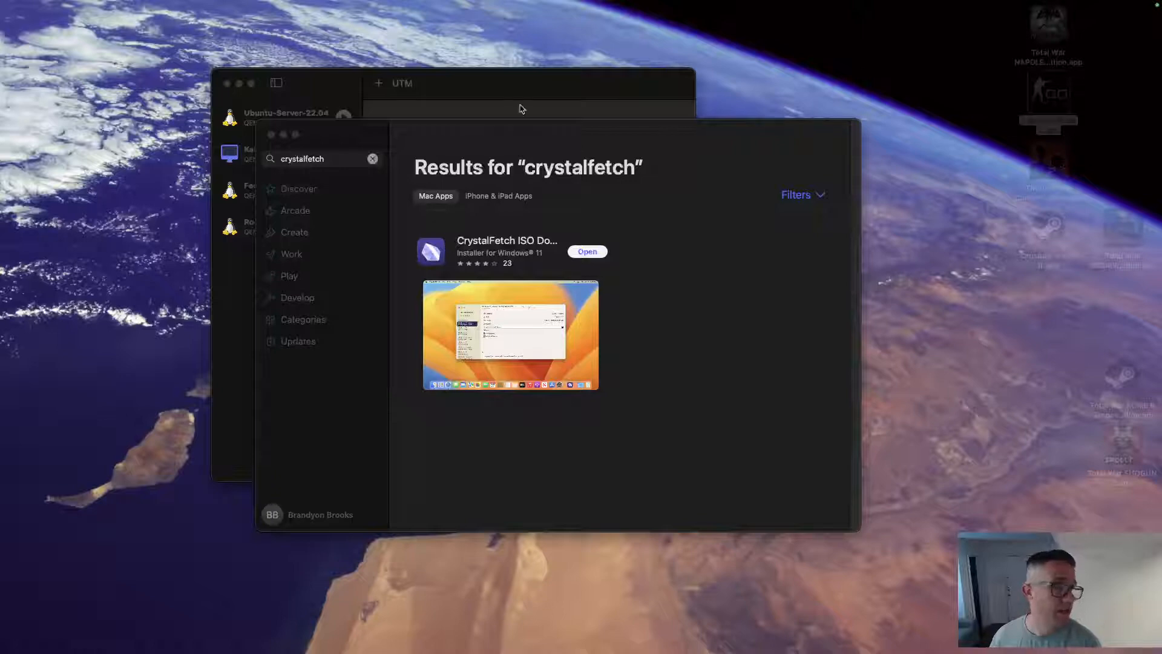
{"action": "left_click", "coordinate": [270, 133]}
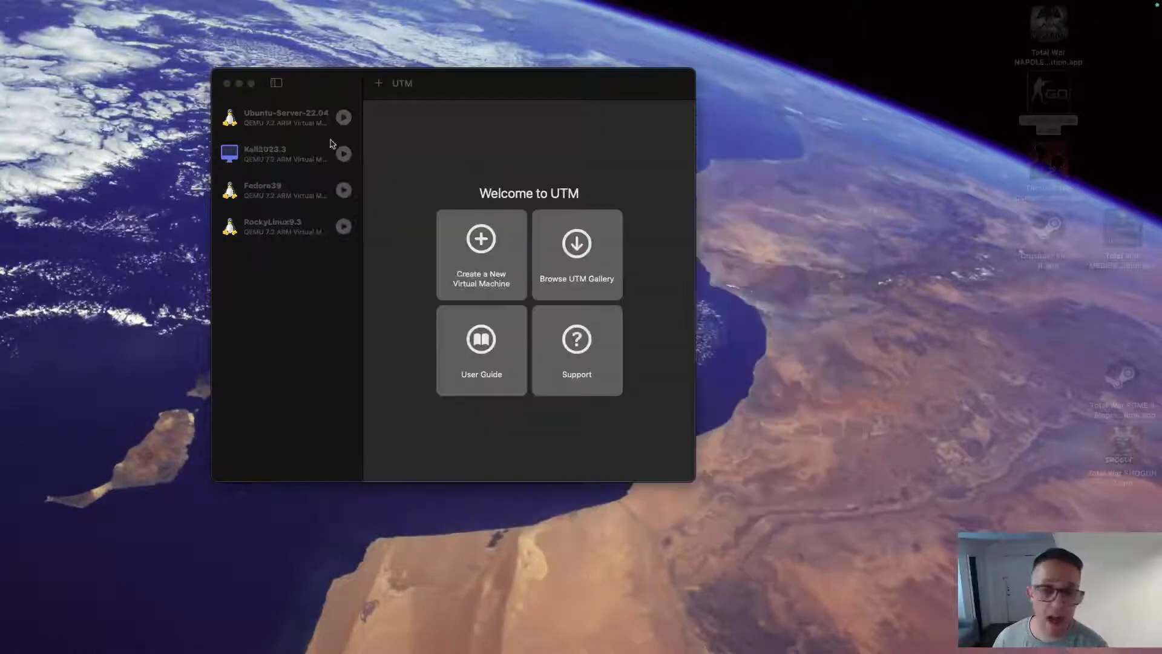
Create a virtualized Windows VM booting from 22000.1_MULTI_ARM64_EN-US.ISO.
{"action": "left_click", "coordinate": [379, 84]}
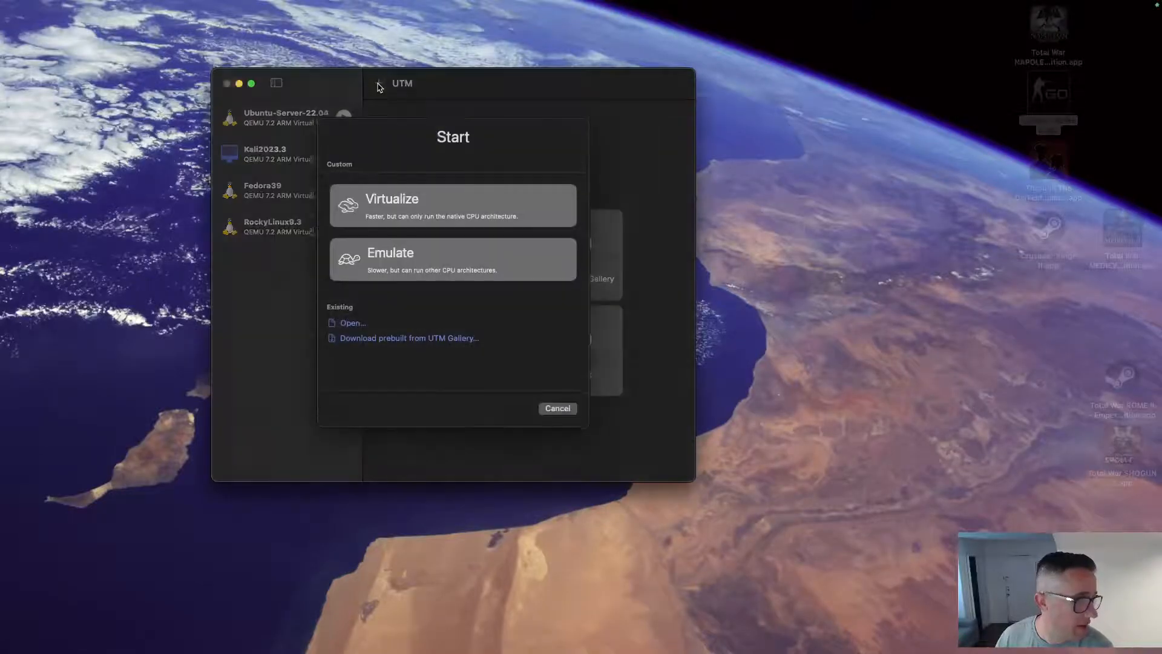
{"action": "left_click", "coordinate": [412, 213]}
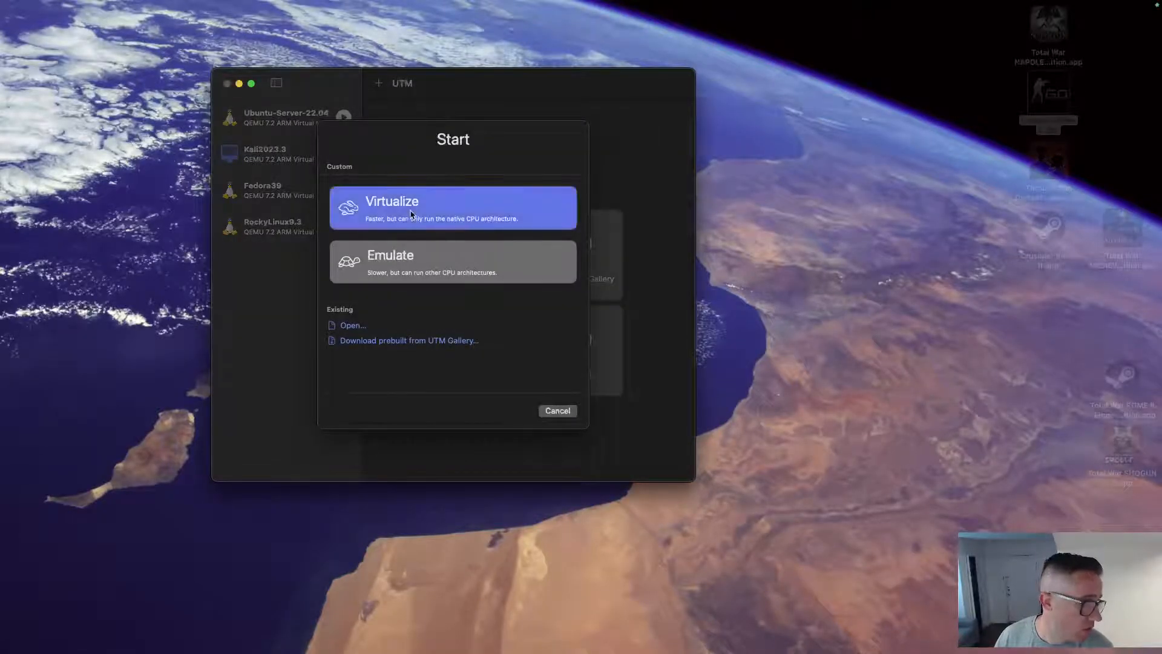
{"action": "left_click", "coordinate": [426, 244]}
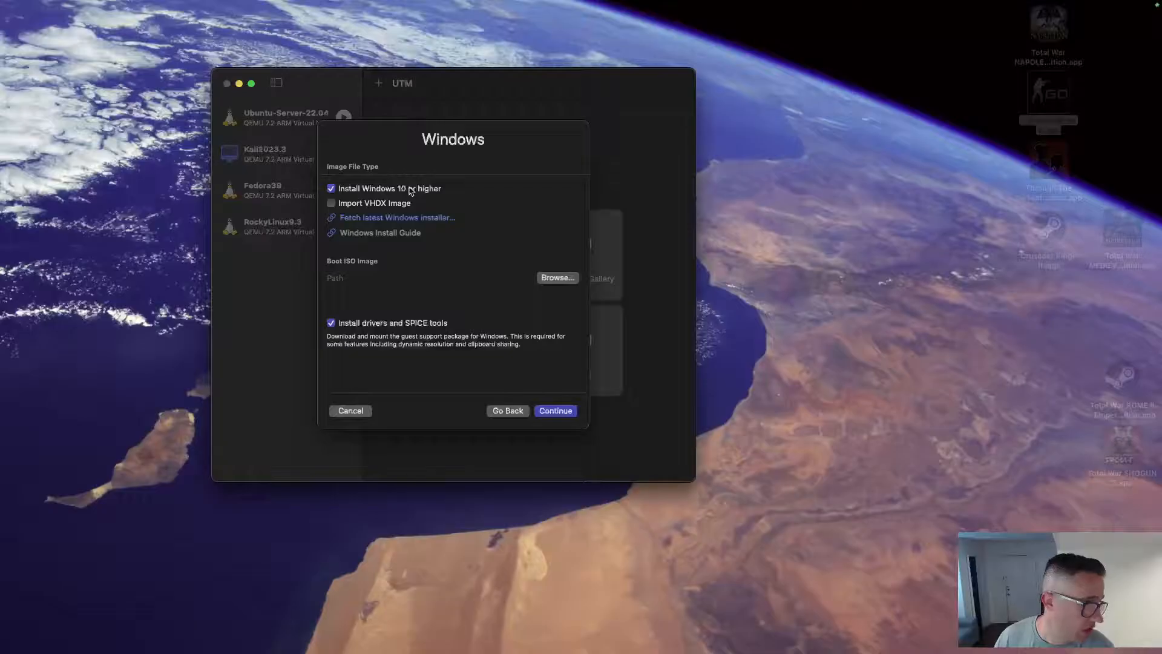
{"action": "left_click", "coordinate": [555, 280]}
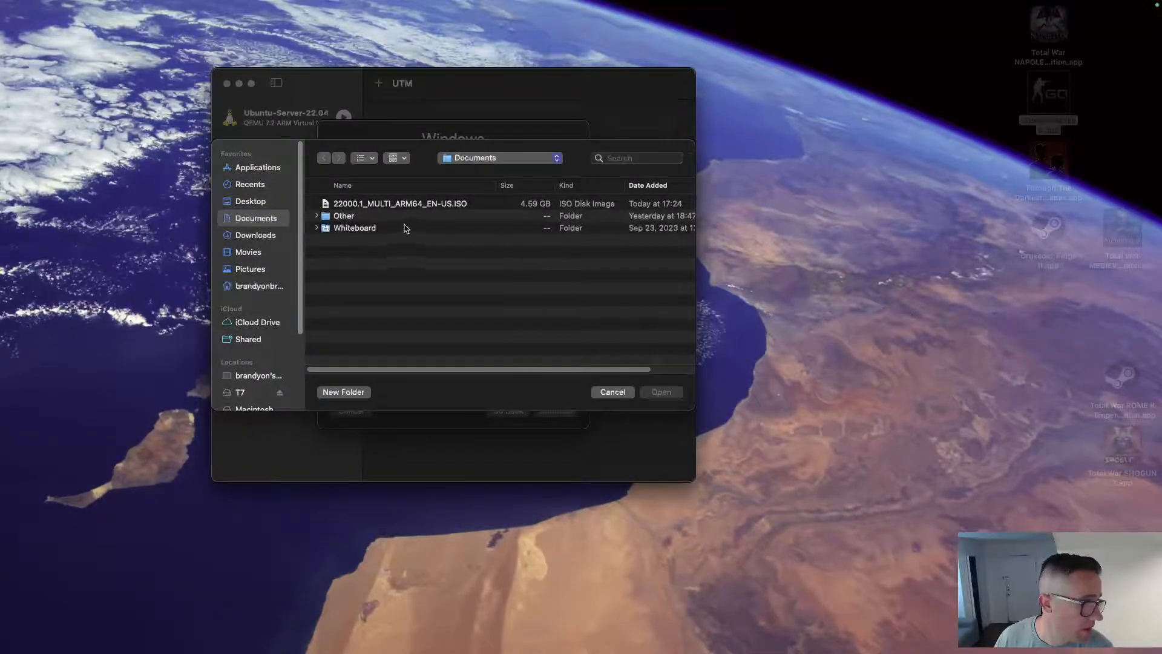
{"action": "left_click", "coordinate": [407, 206]}
{"action": "left_click", "coordinate": [661, 392]}
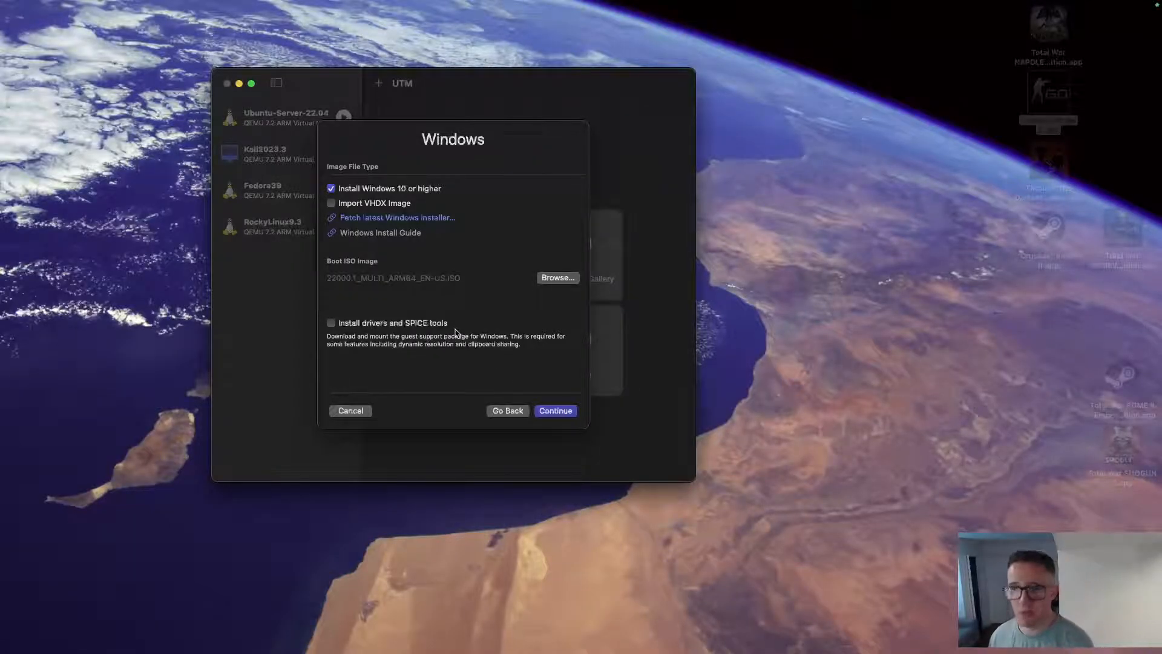
Give the VM 8192 MB of memory and 4 CPU cores.
{"action": "left_click", "coordinate": [550, 413]}
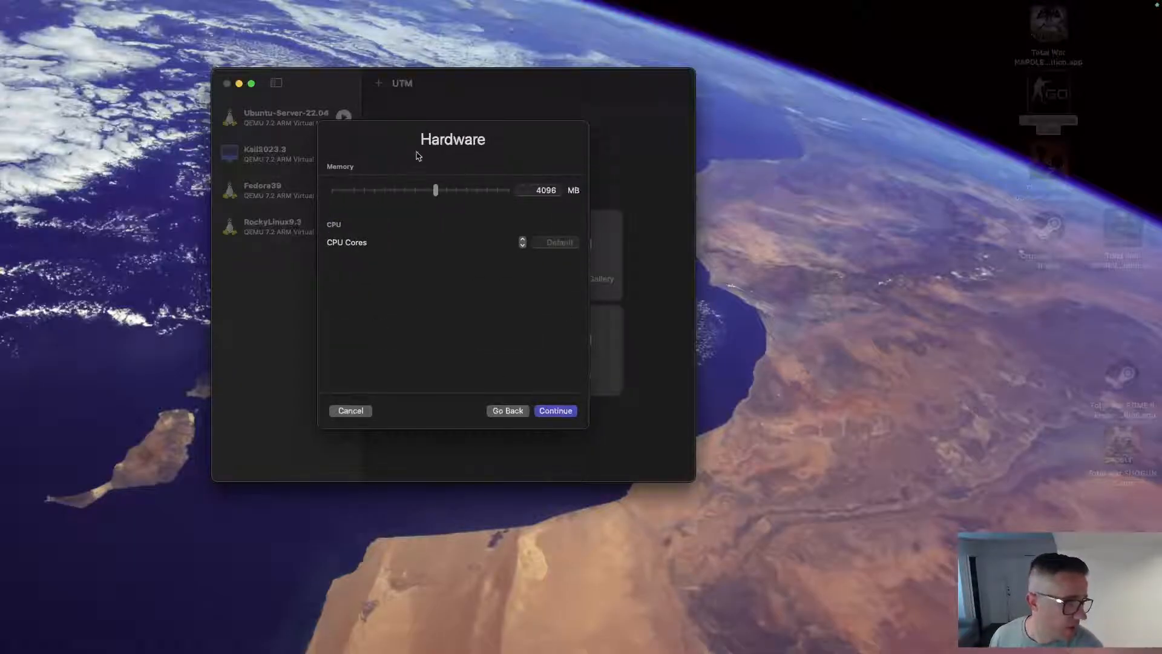
{"action": "double_click", "coordinate": [536, 192]}
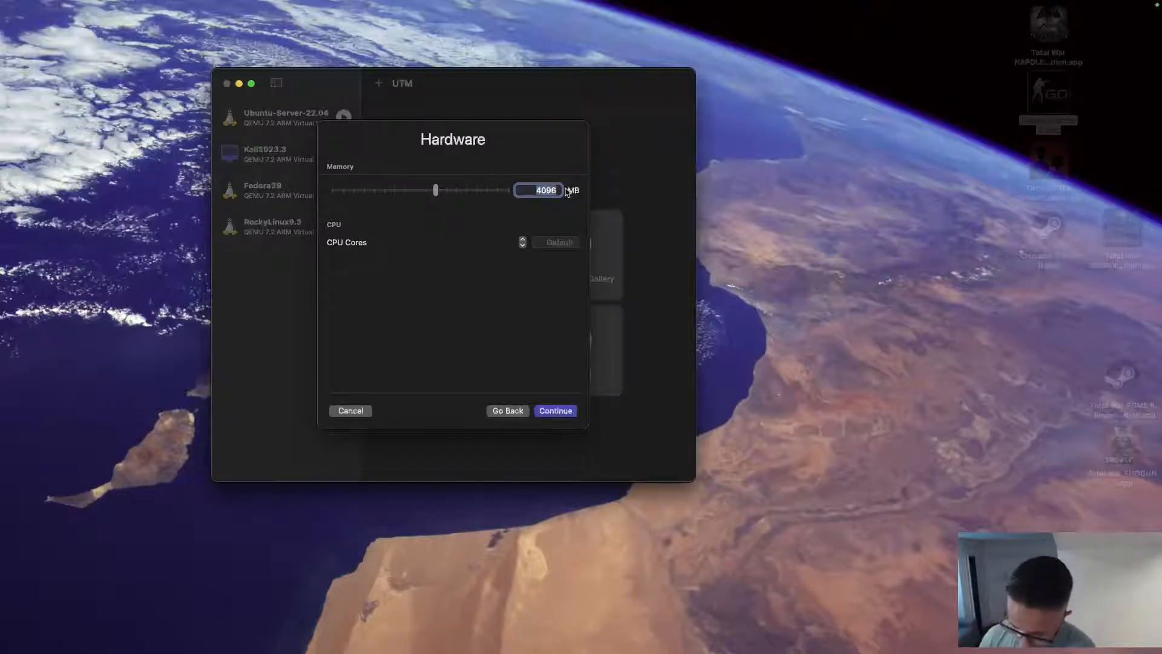
{"action": "type", "text": "8192"}
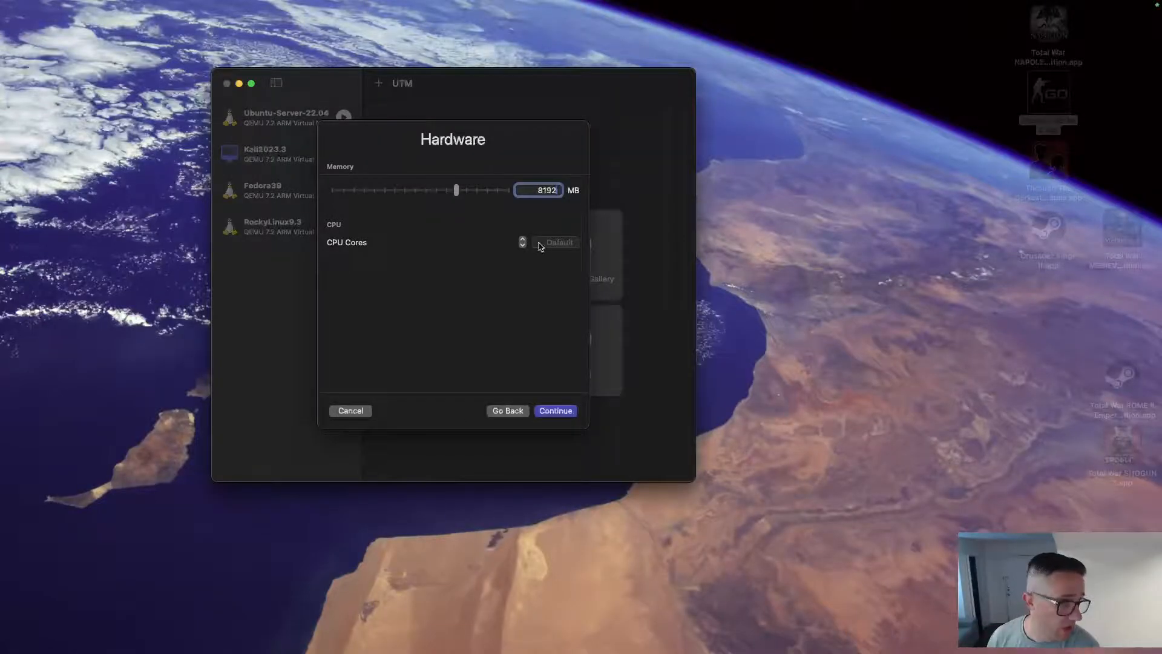
{"action": "left_click", "coordinate": [547, 243]}
{"action": "type", "text": "4"}
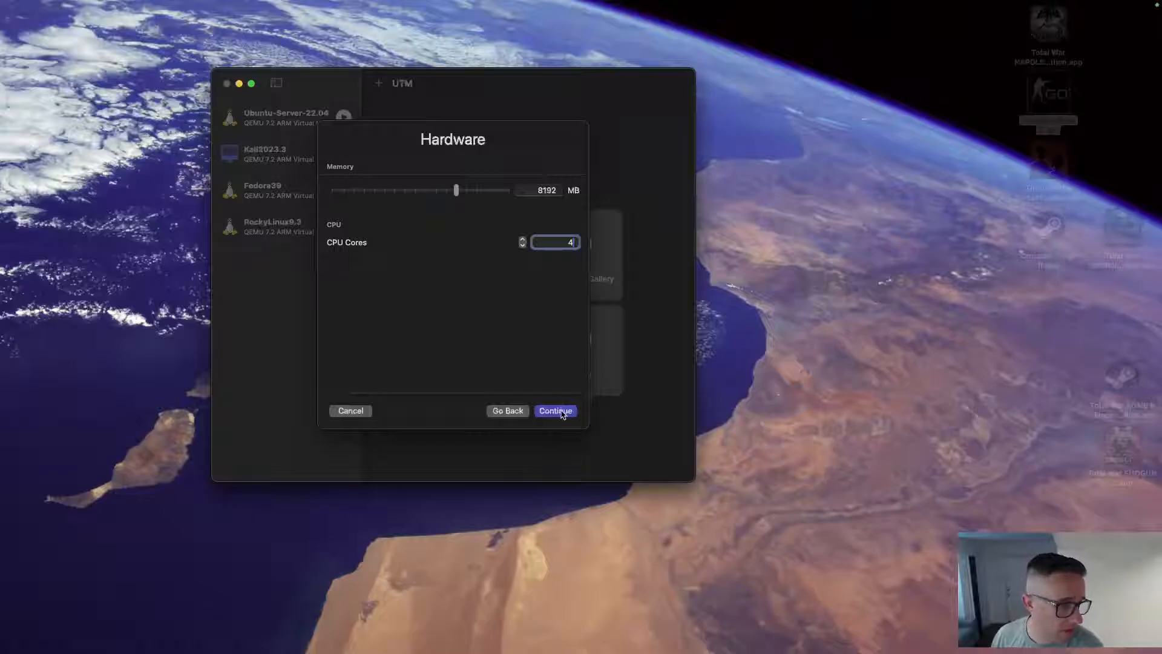
Keep the 64 GB drive, skip folder sharing, and reach the summary.
{"action": "left_click", "coordinate": [562, 411]}
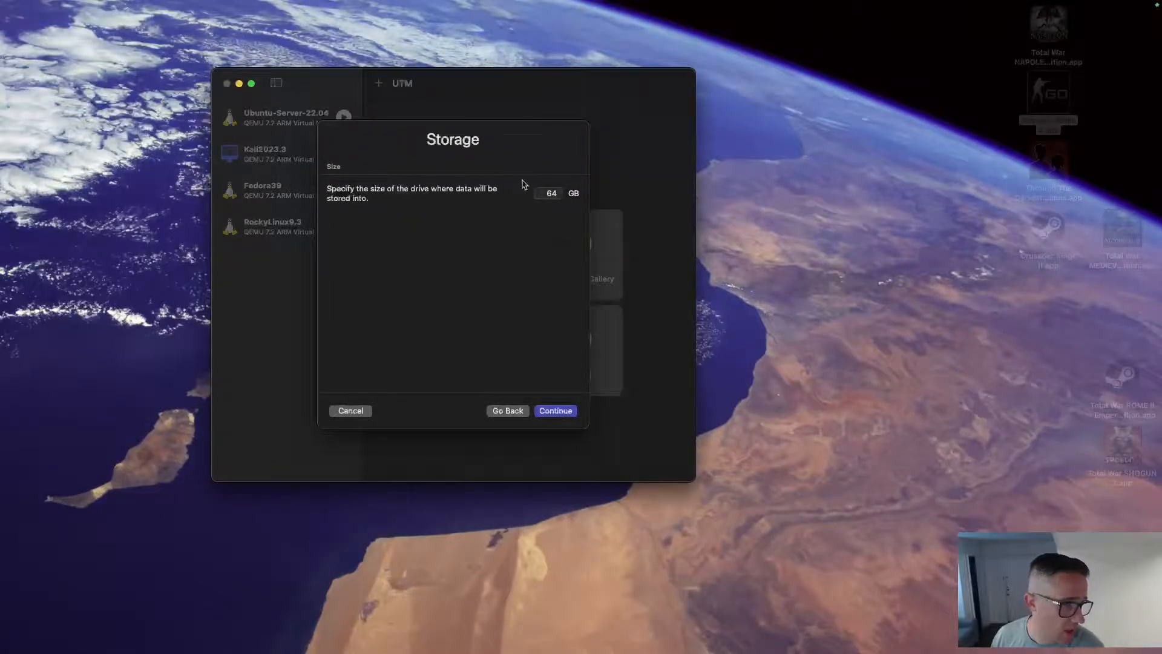
{"action": "left_click", "coordinate": [563, 412]}
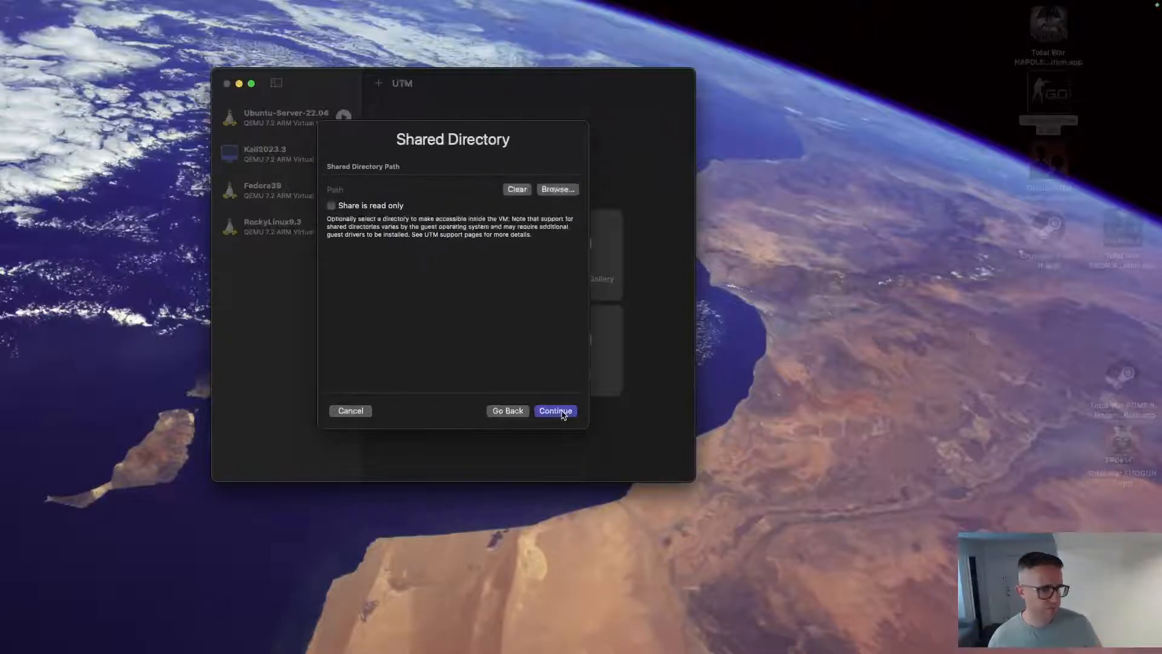
{"action": "left_click", "coordinate": [562, 412]}
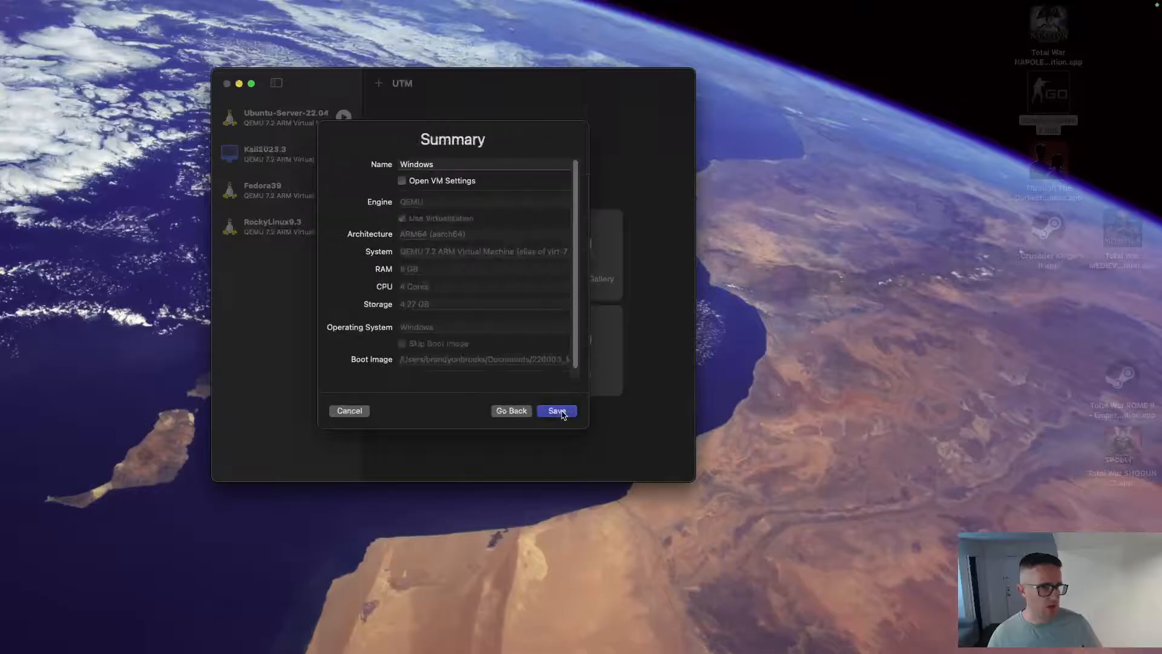
Name the machine Windows11, save it, and start it.
{"action": "left_click", "coordinate": [455, 165]}
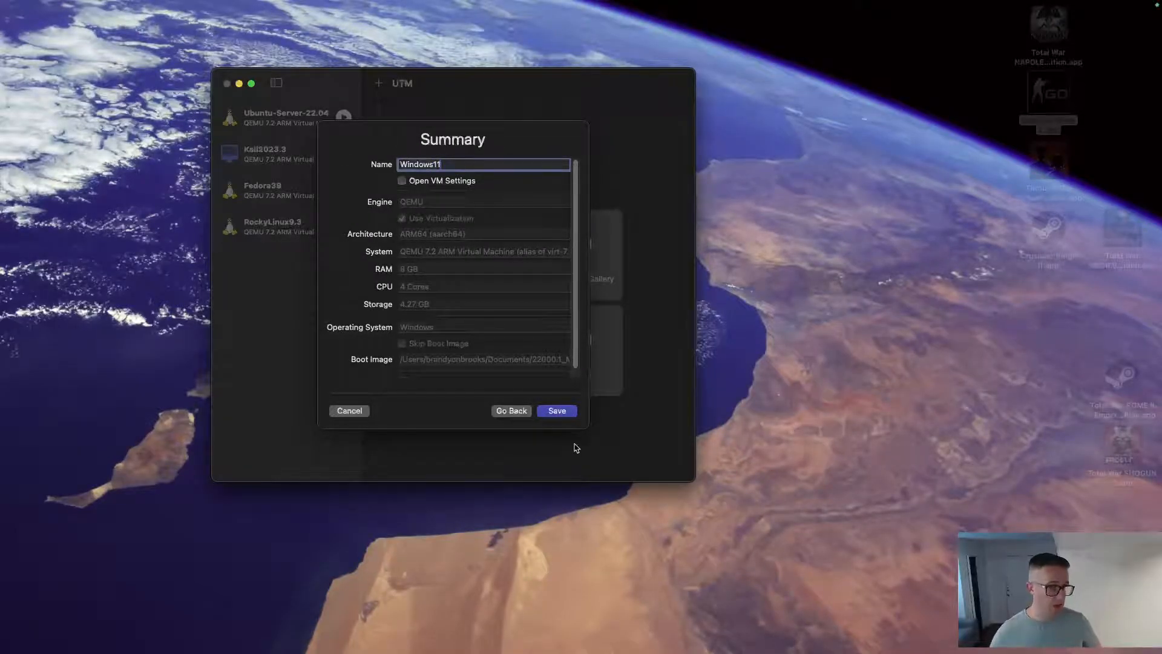
{"action": "left_click", "coordinate": [561, 413]}
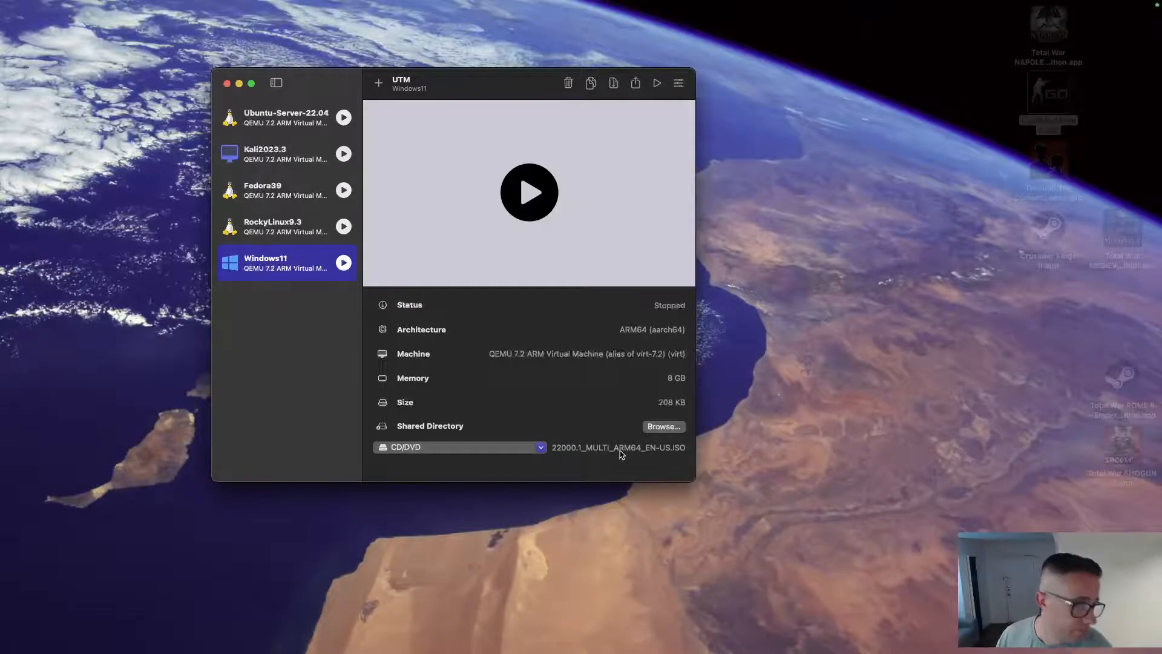
{"action": "left_click", "coordinate": [527, 195]}
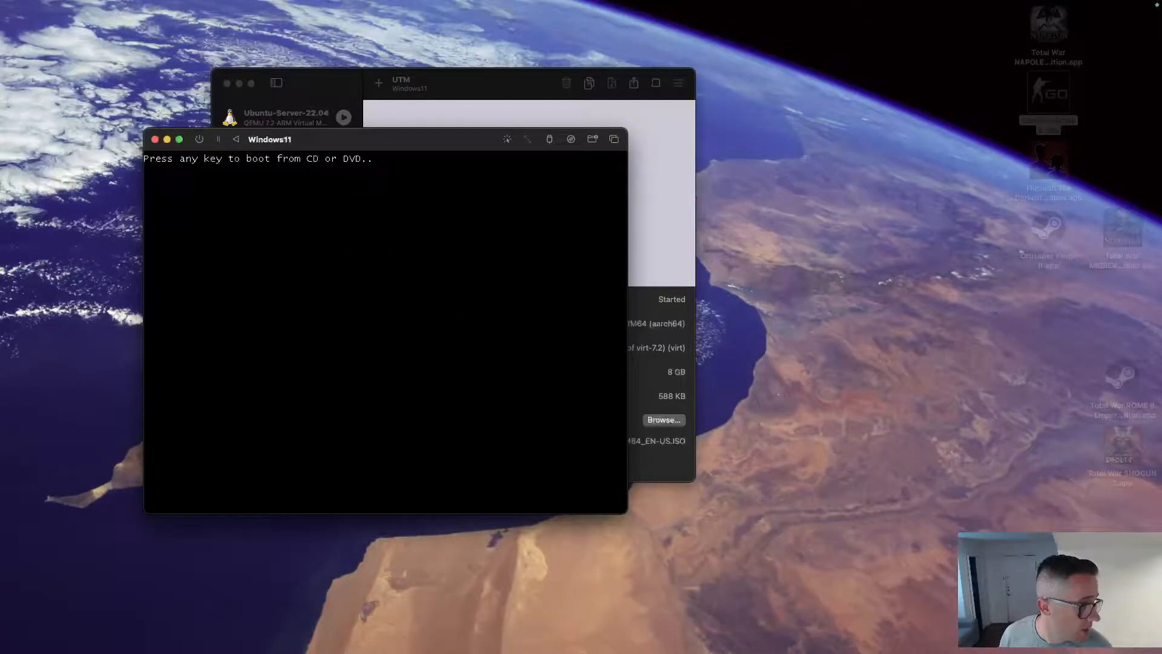
Boot from the installer disc, exit full screen, and accept English (United States) language settings.
{"action": "key", "text": "space"}
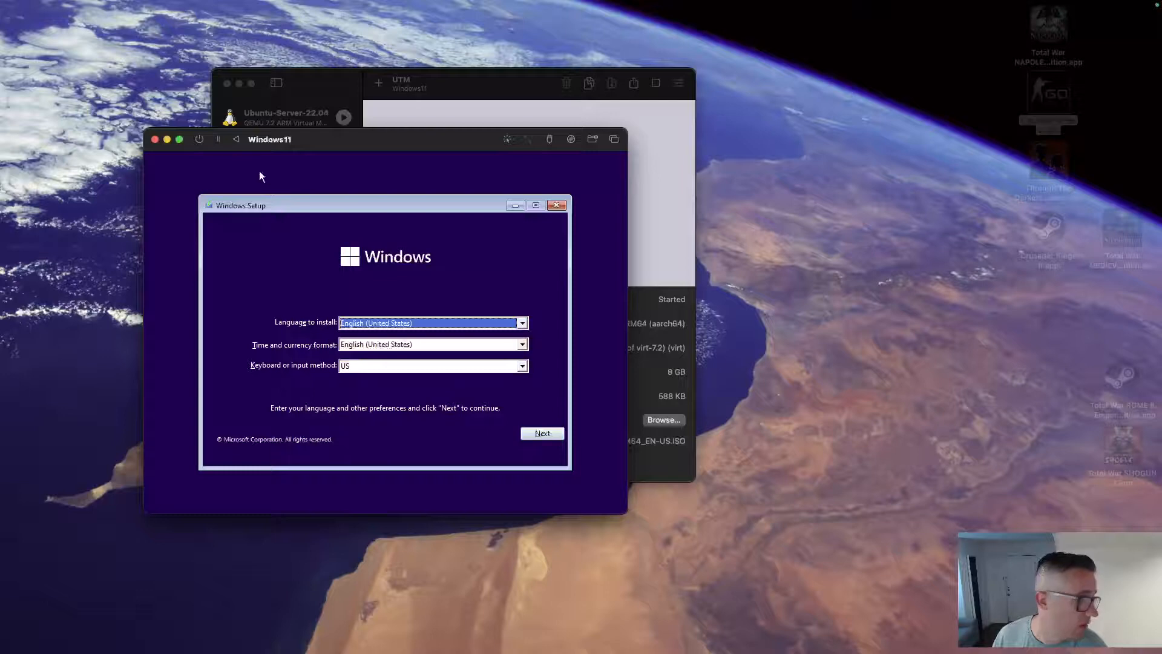
{"action": "left_click", "coordinate": [179, 140]}
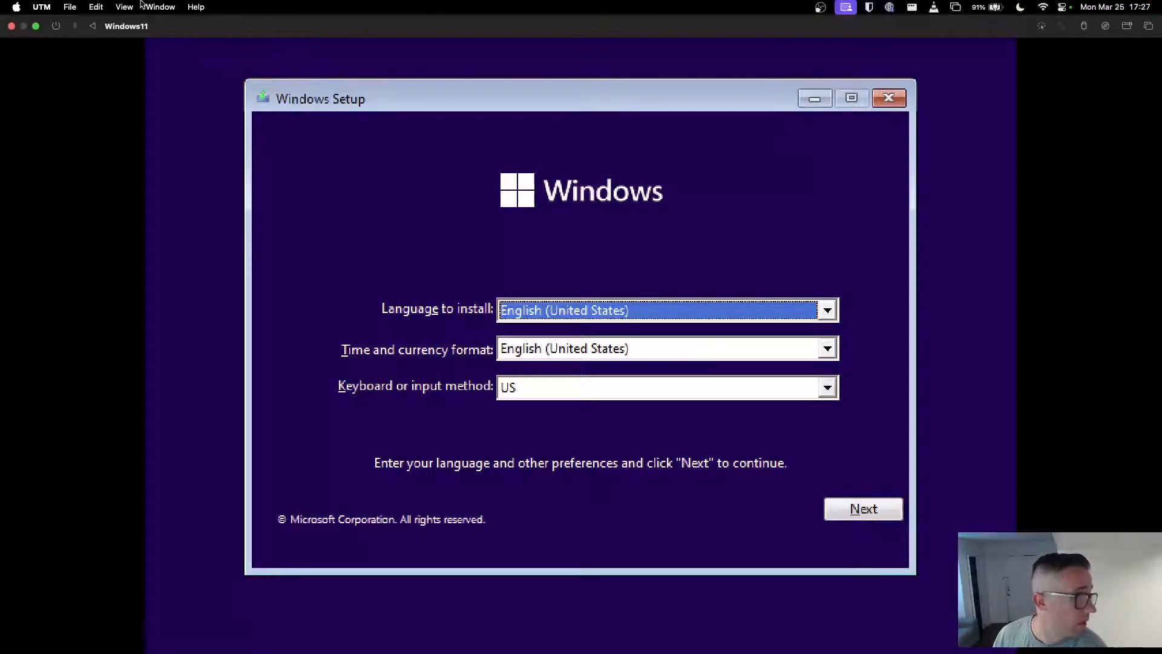
{"action": "mouse_move", "coordinate": [81, 3]}
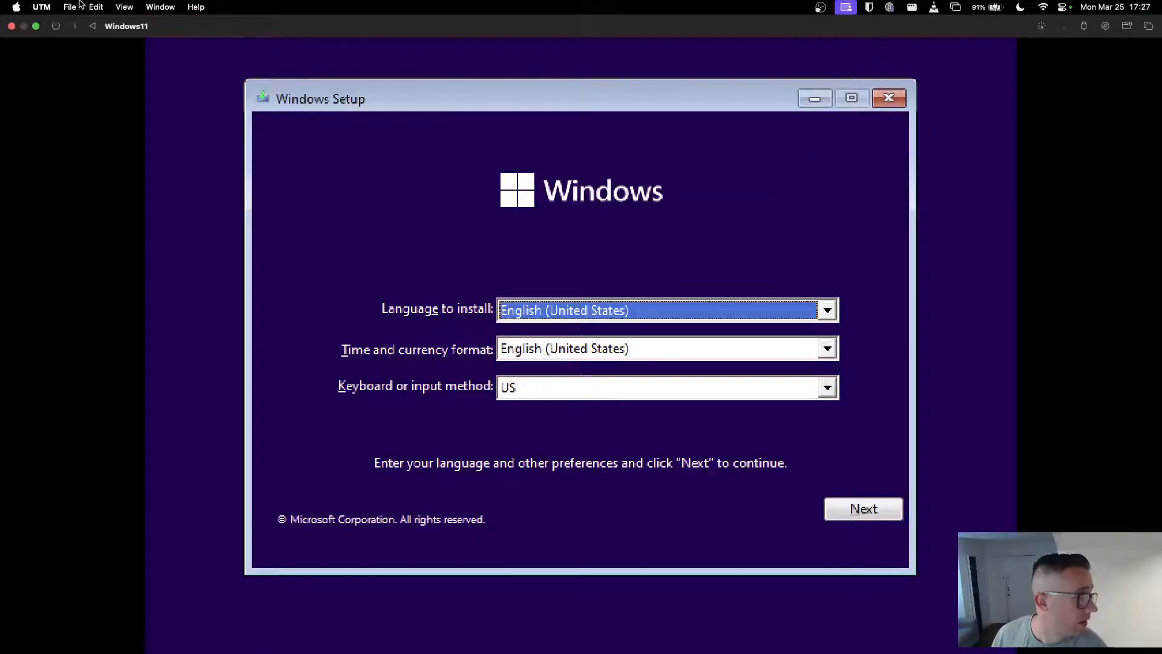
{"action": "left_click", "coordinate": [36, 26]}
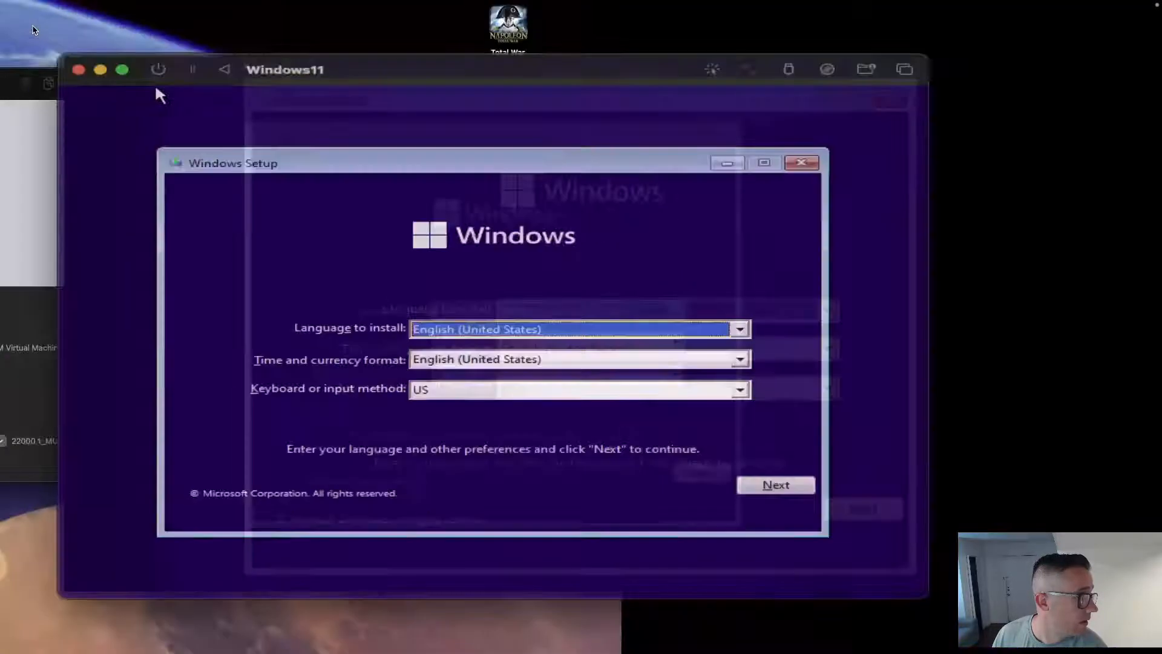
{"action": "left_click", "coordinate": [537, 436]}
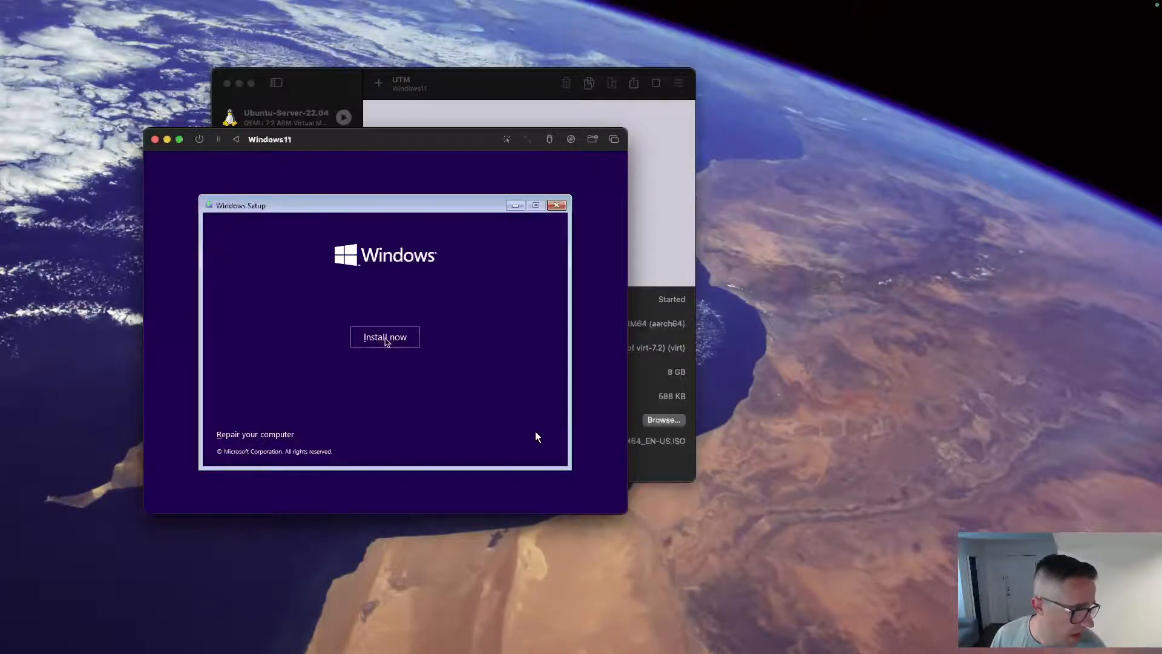
Start installing Windows without a product key and choose Windows 11 Professional.
{"action": "left_click", "coordinate": [385, 339]}
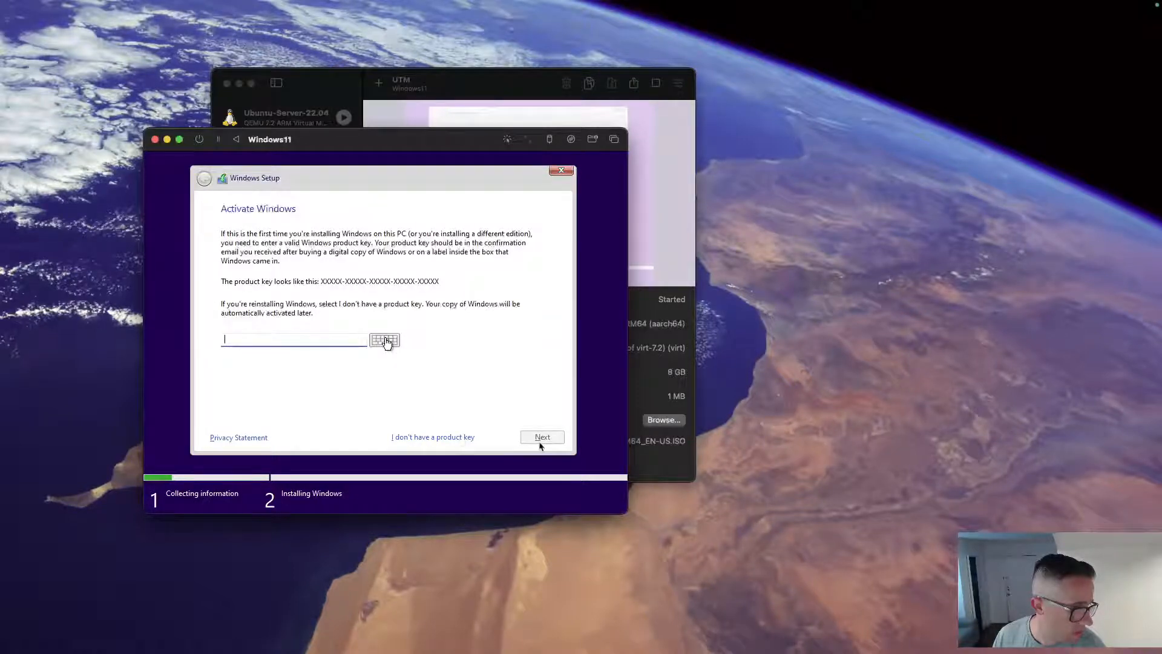
{"action": "left_click", "coordinate": [446, 437]}
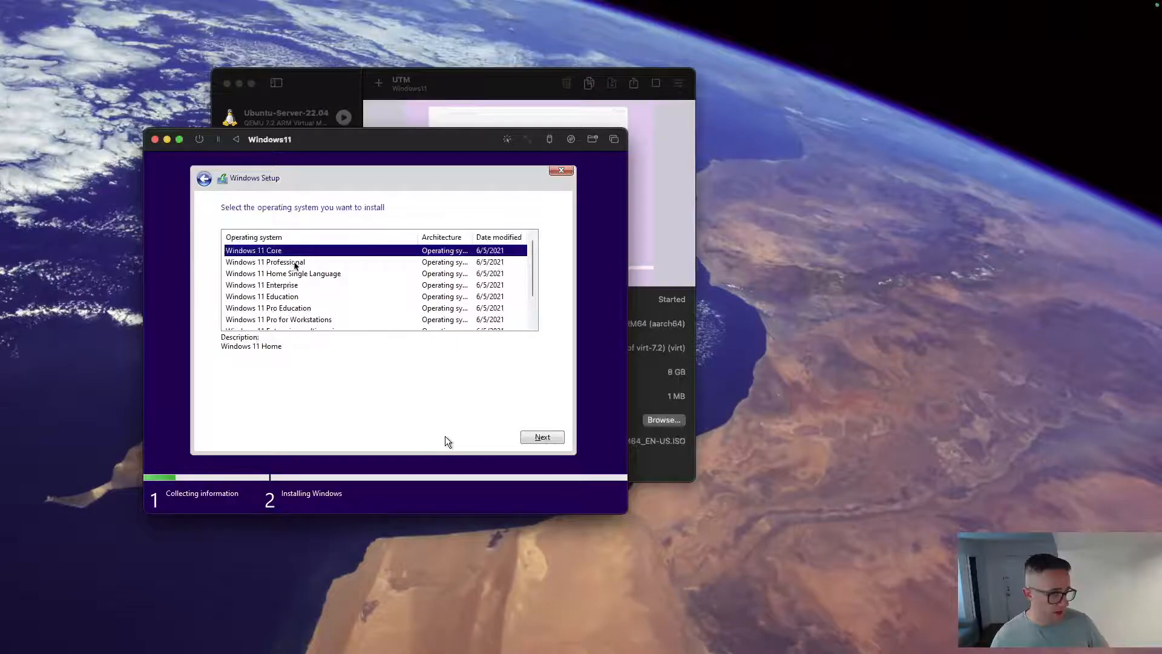
{"action": "left_click", "coordinate": [296, 262]}
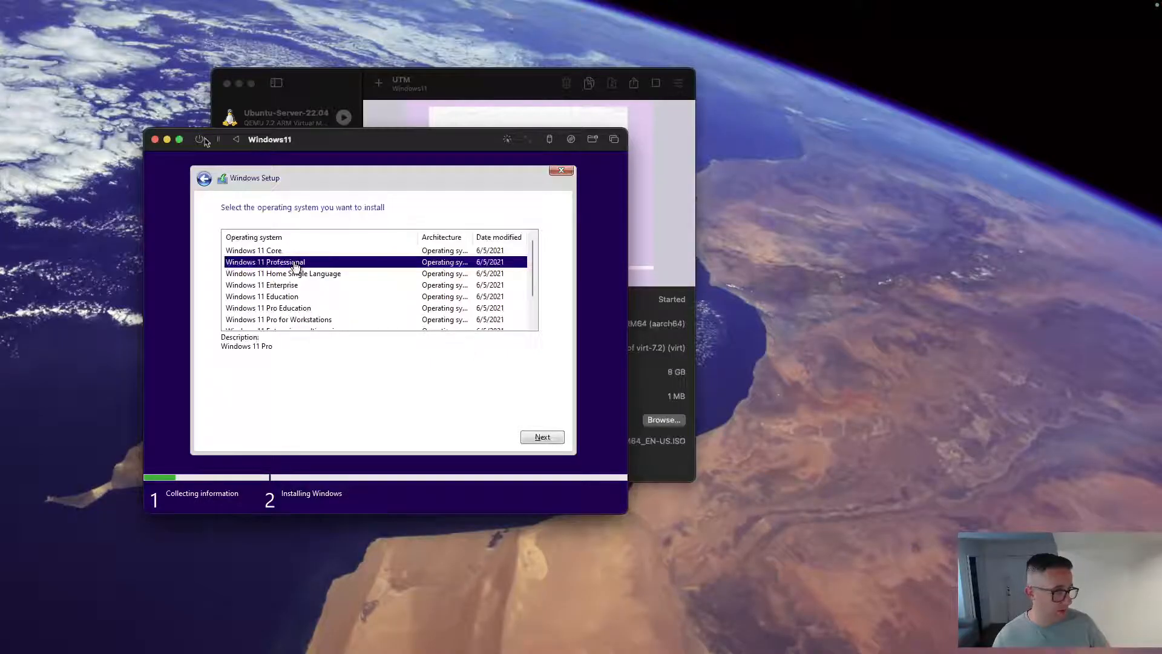
Cancel closing the VM window and request stopping the running VM instead.
{"action": "left_click", "coordinate": [155, 140]}
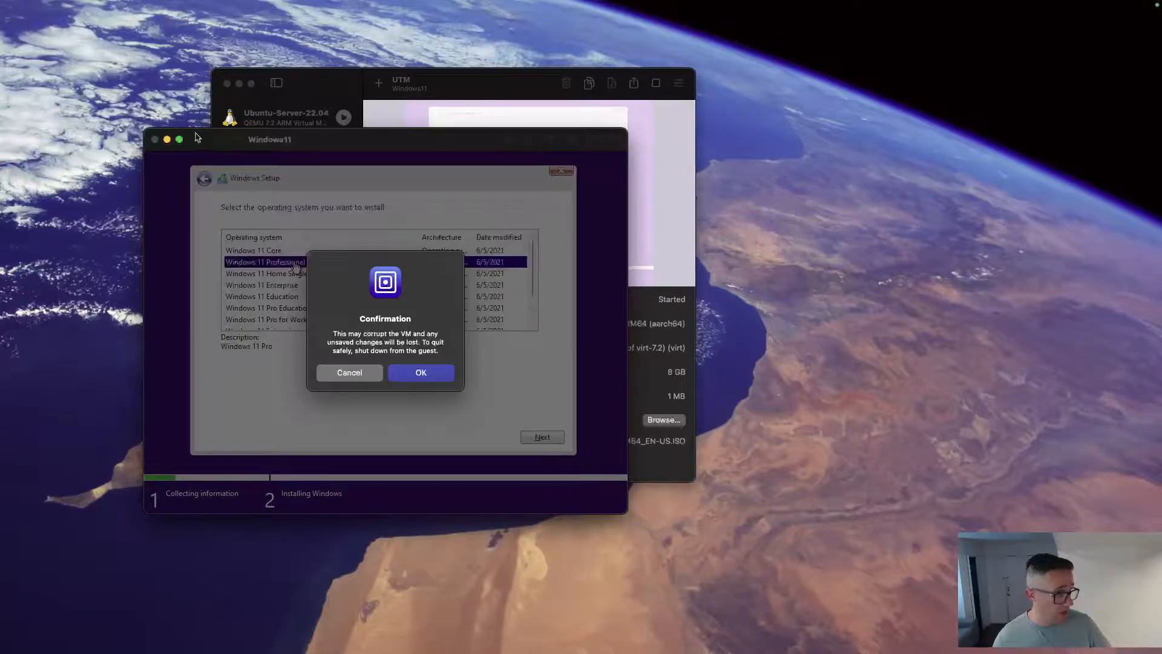
{"action": "left_click", "coordinate": [366, 373]}
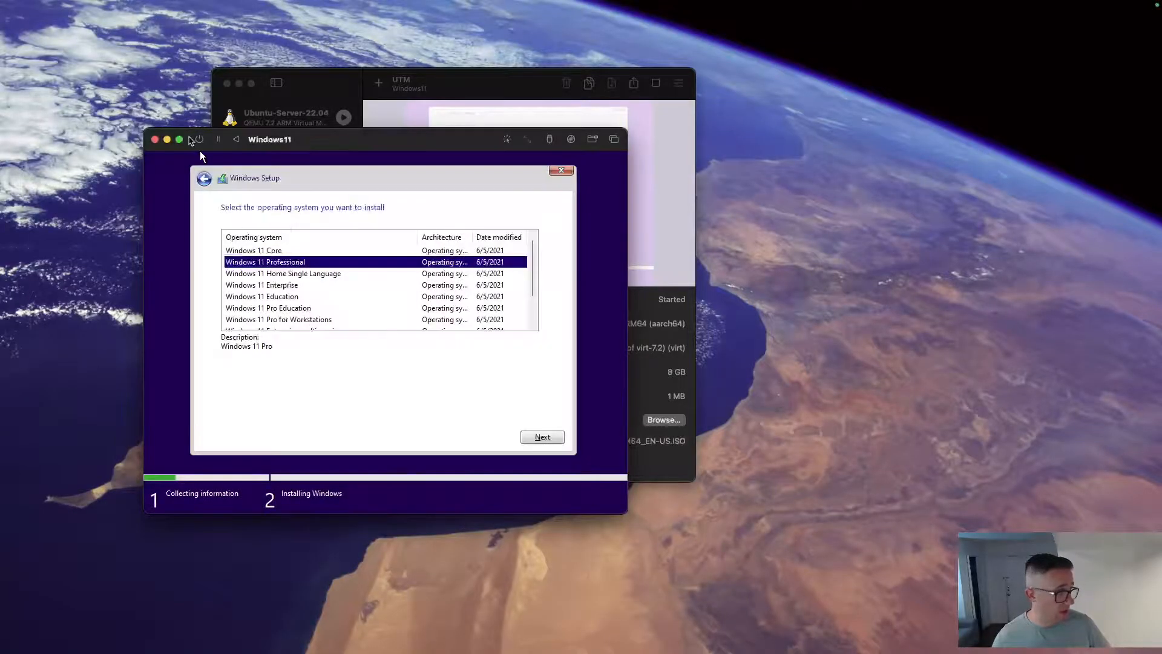
{"action": "left_click", "coordinate": [200, 140]}
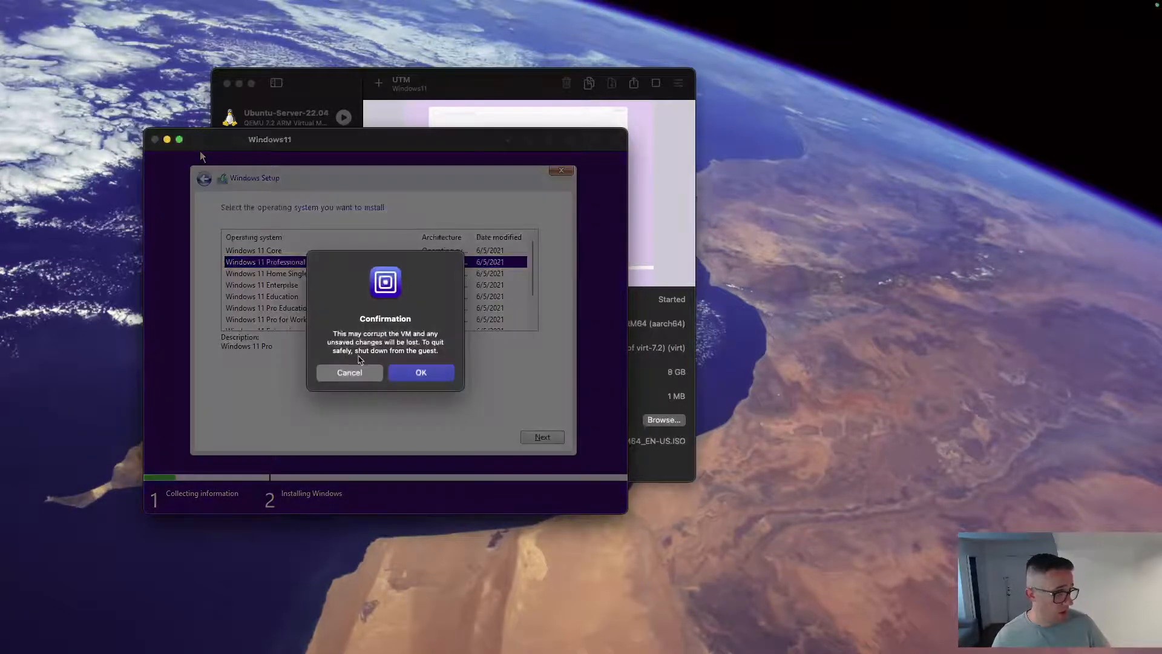
Confirm the force-stop of Windows11, close its window, and start it again.
{"action": "left_click", "coordinate": [427, 376]}
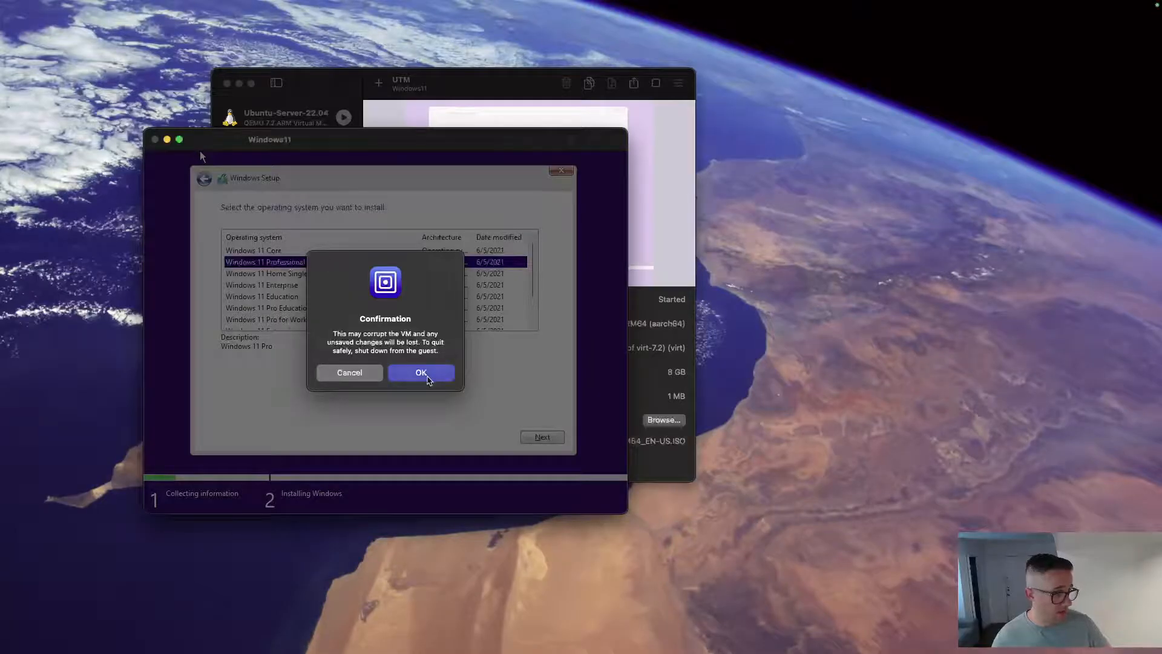
{"action": "left_click", "coordinate": [155, 140]}
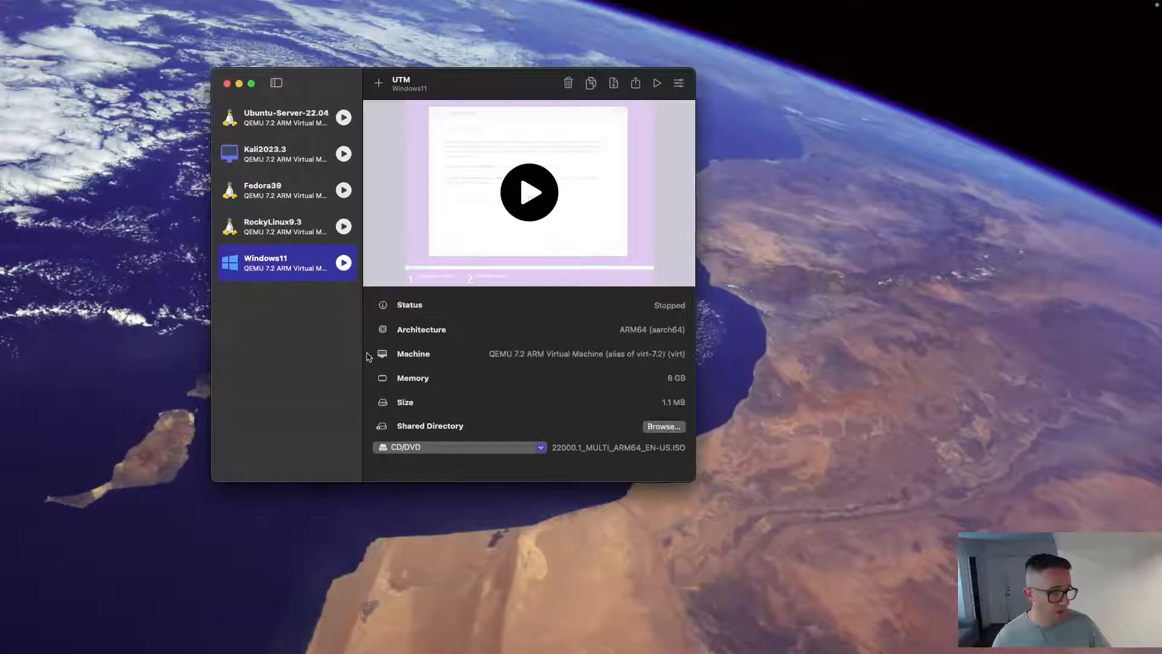
{"action": "left_click", "coordinate": [512, 202]}
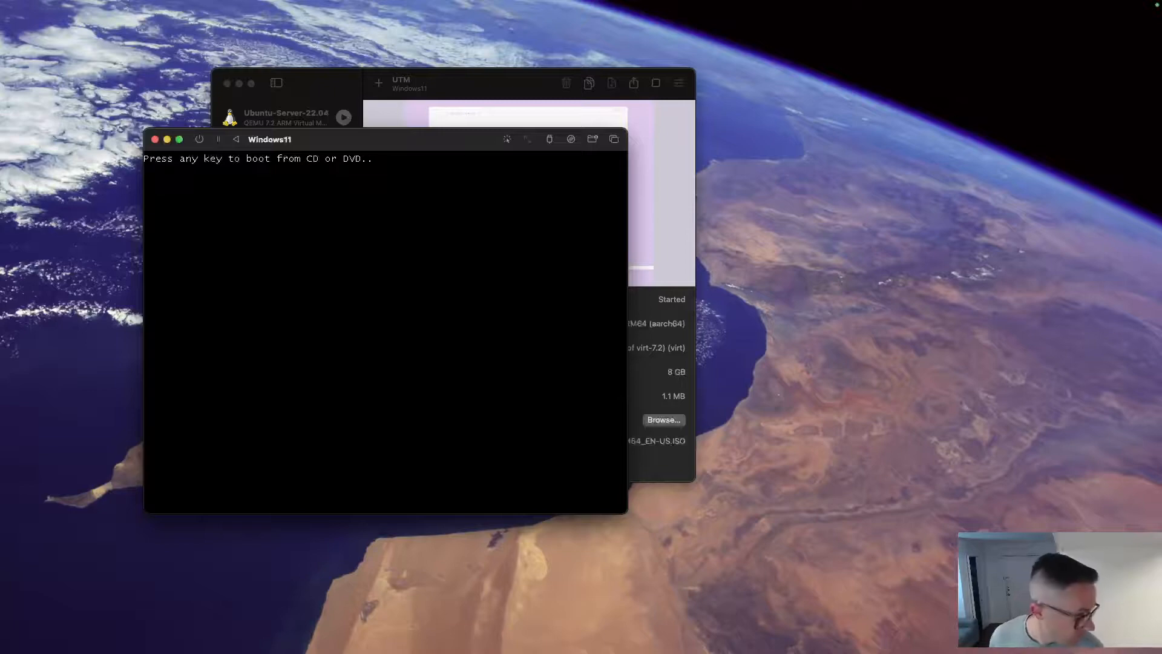
Boot from the installer disc and start Windows Setup without a product key.
{"action": "key", "text": "Return"}
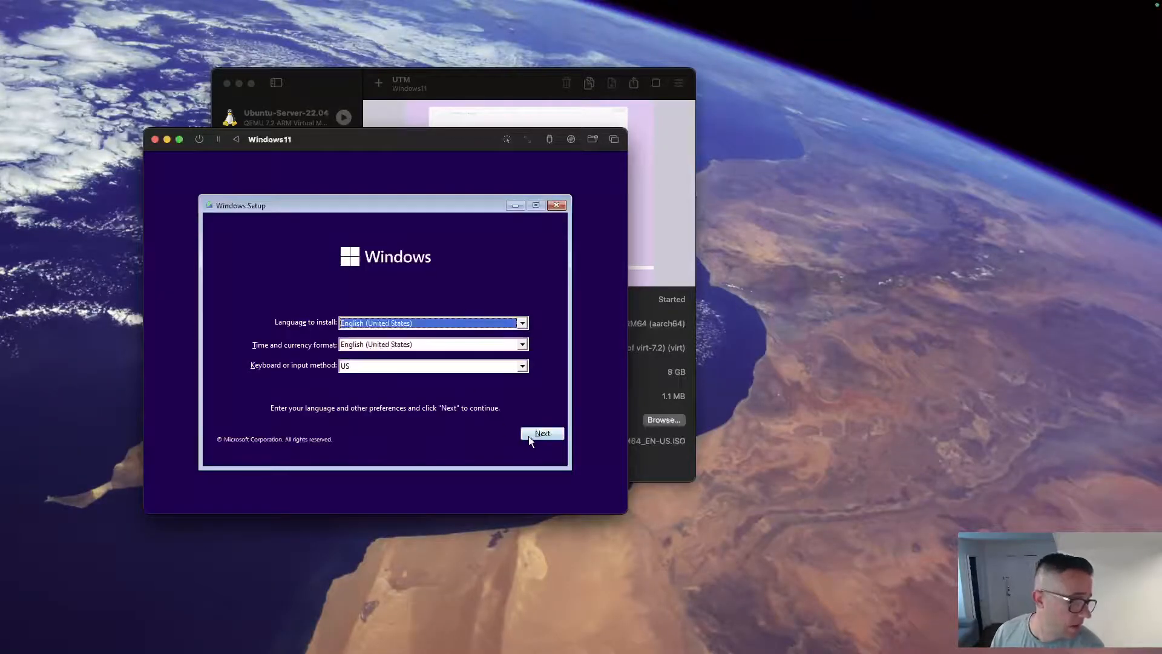
{"action": "left_click", "coordinate": [528, 435]}
{"action": "left_click", "coordinate": [390, 338]}
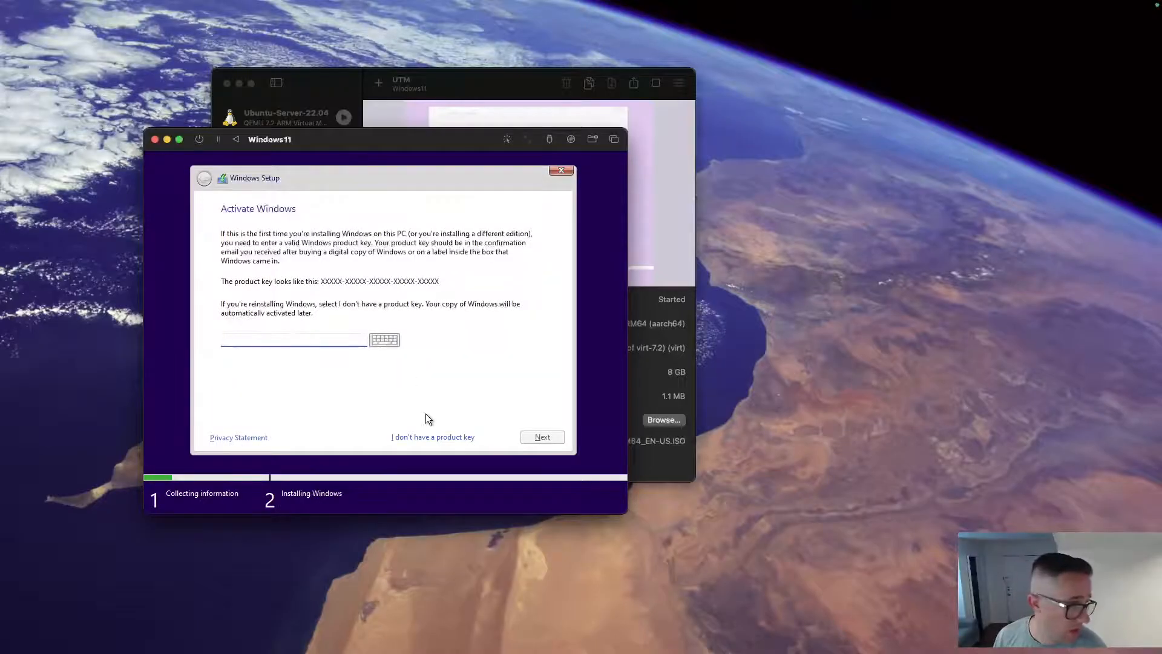
{"action": "left_click", "coordinate": [442, 436]}
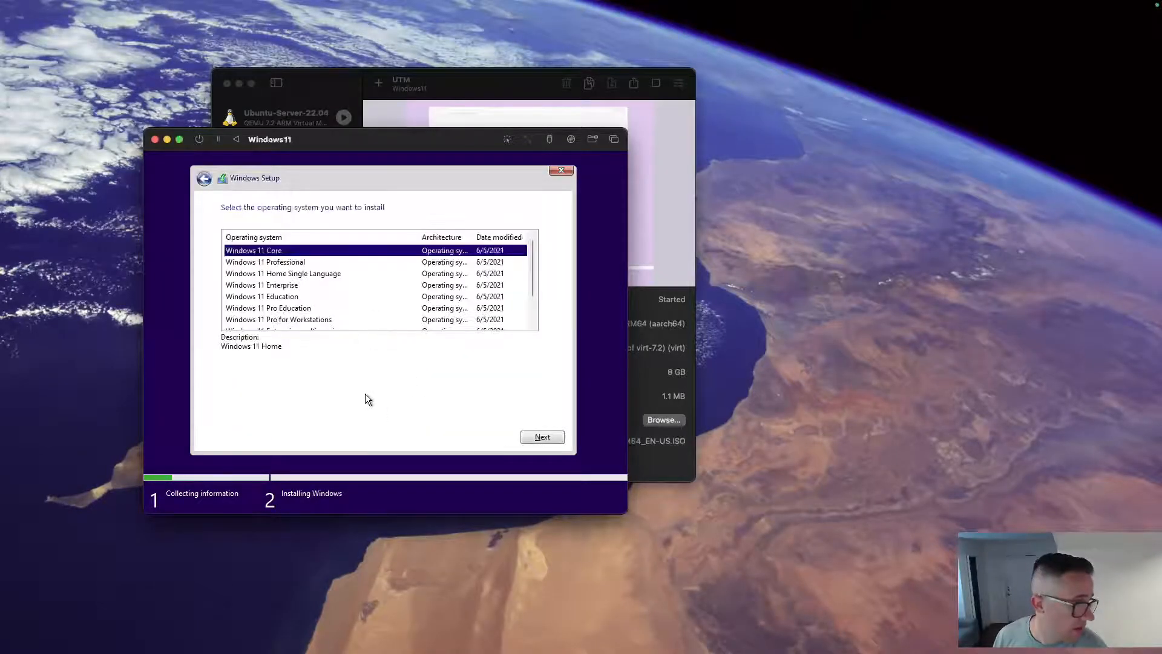
Choose Windows 11 Professional, accept the licence terms, and continue to installation type.
{"action": "left_click", "coordinate": [295, 263]}
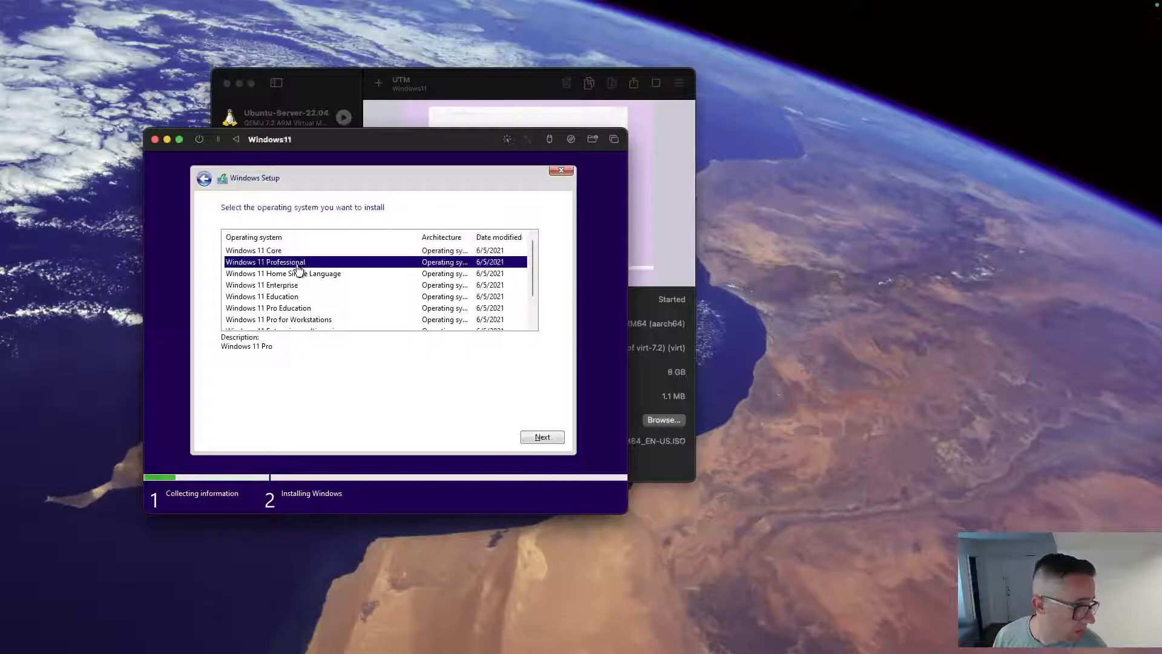
{"action": "left_click", "coordinate": [541, 436]}
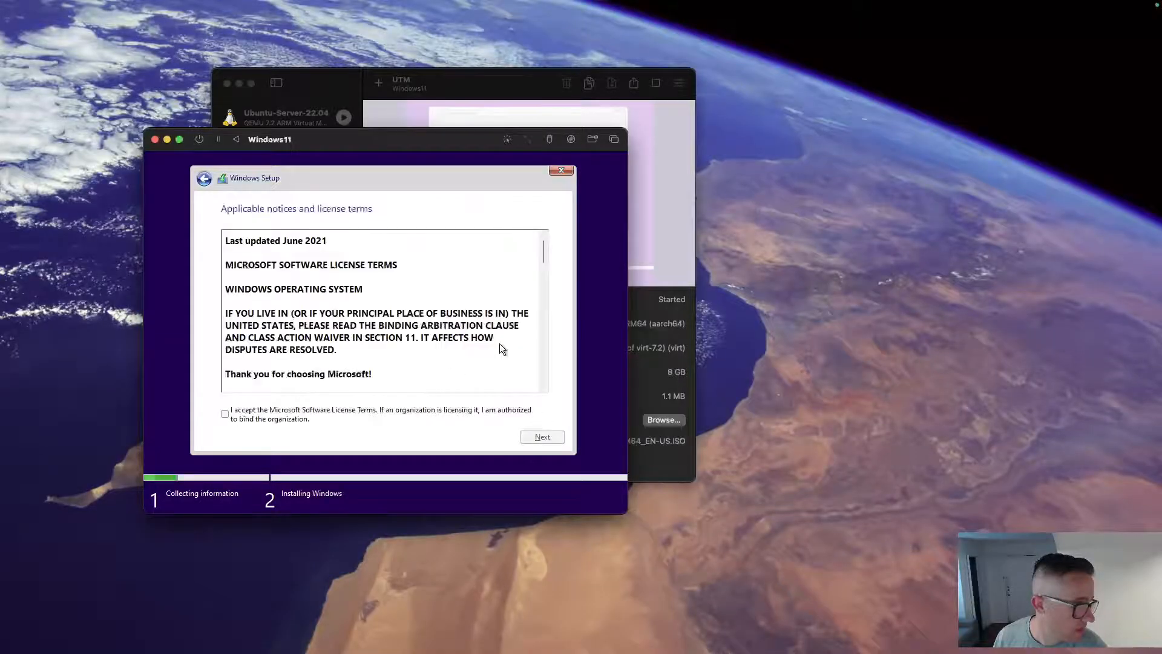
{"action": "left_click", "coordinate": [288, 409]}
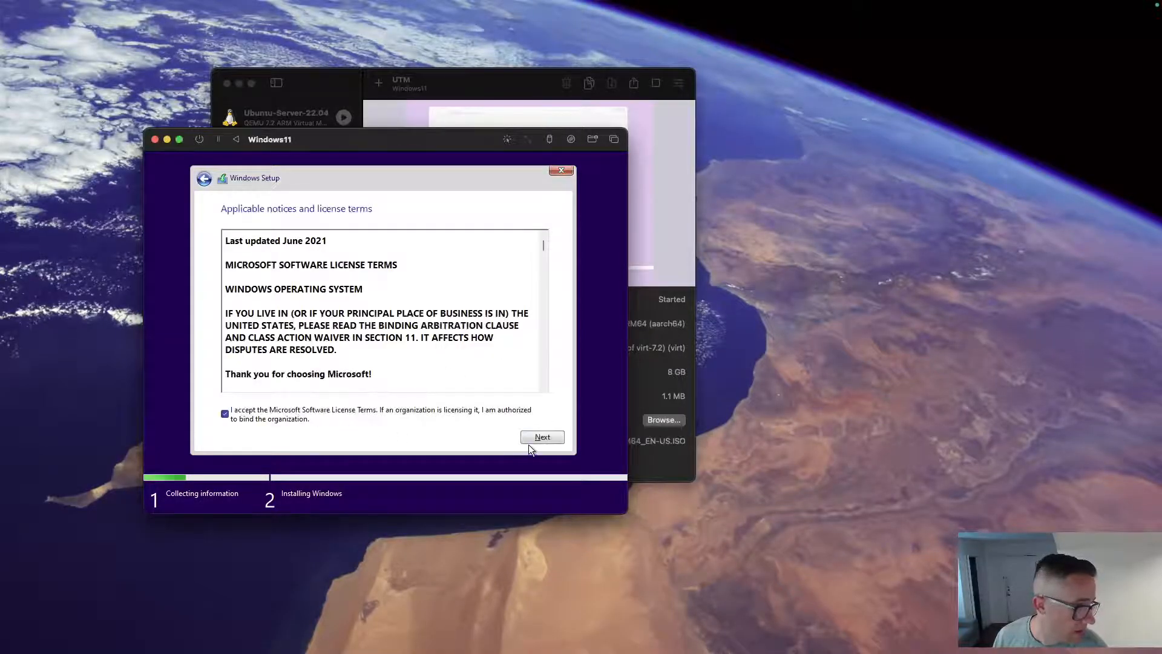
{"action": "left_click", "coordinate": [543, 436]}
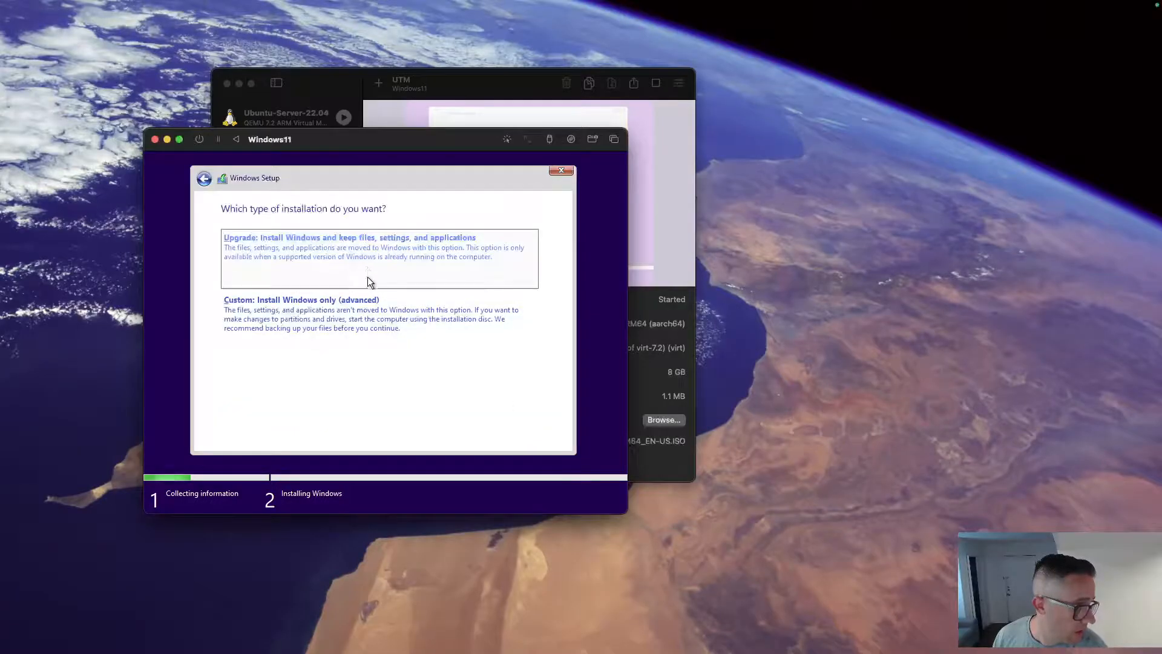
Choose a custom install onto Drive 0's 64 GB unallocated space and let Windows copy its files.
{"action": "left_click", "coordinate": [368, 313]}
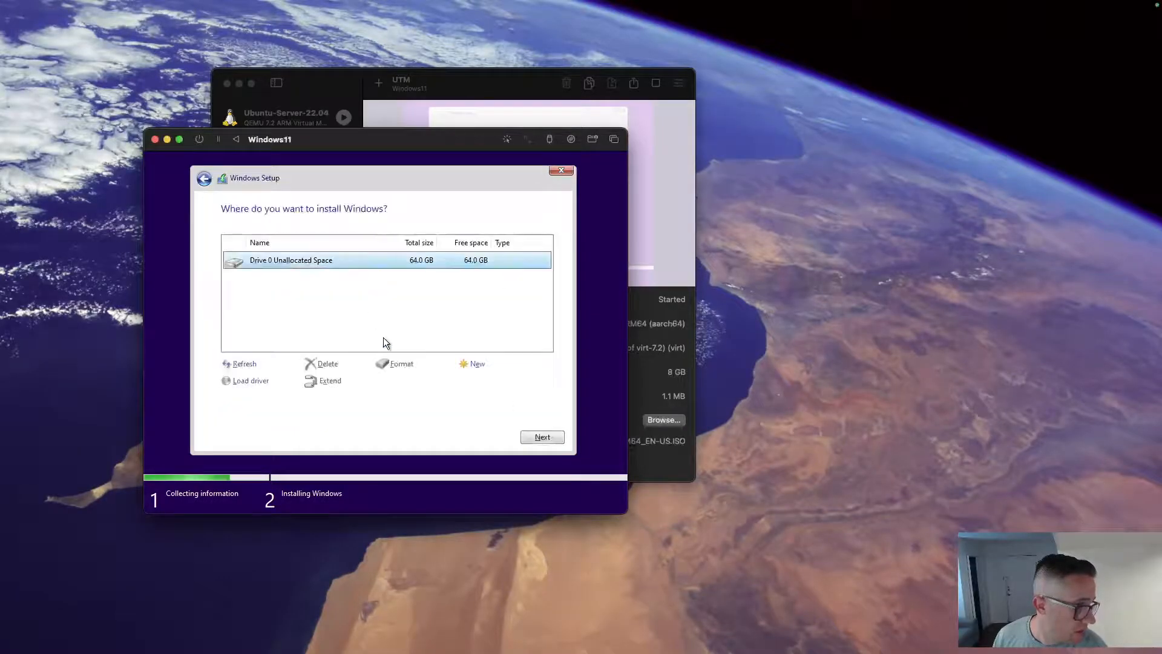
{"action": "left_click", "coordinate": [543, 436]}
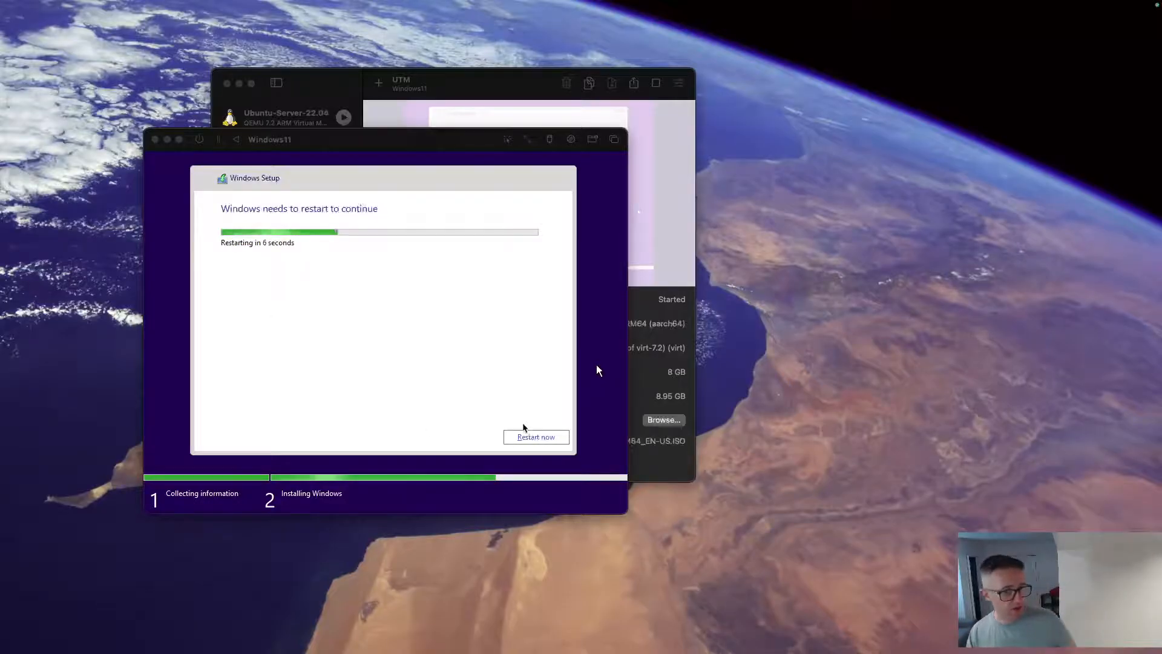
Restart the Windows11 VM and clear the installer ISO from its CD/DVD drive.
{"action": "left_click", "coordinate": [535, 436]}
{"action": "left_click", "coordinate": [539, 436]}
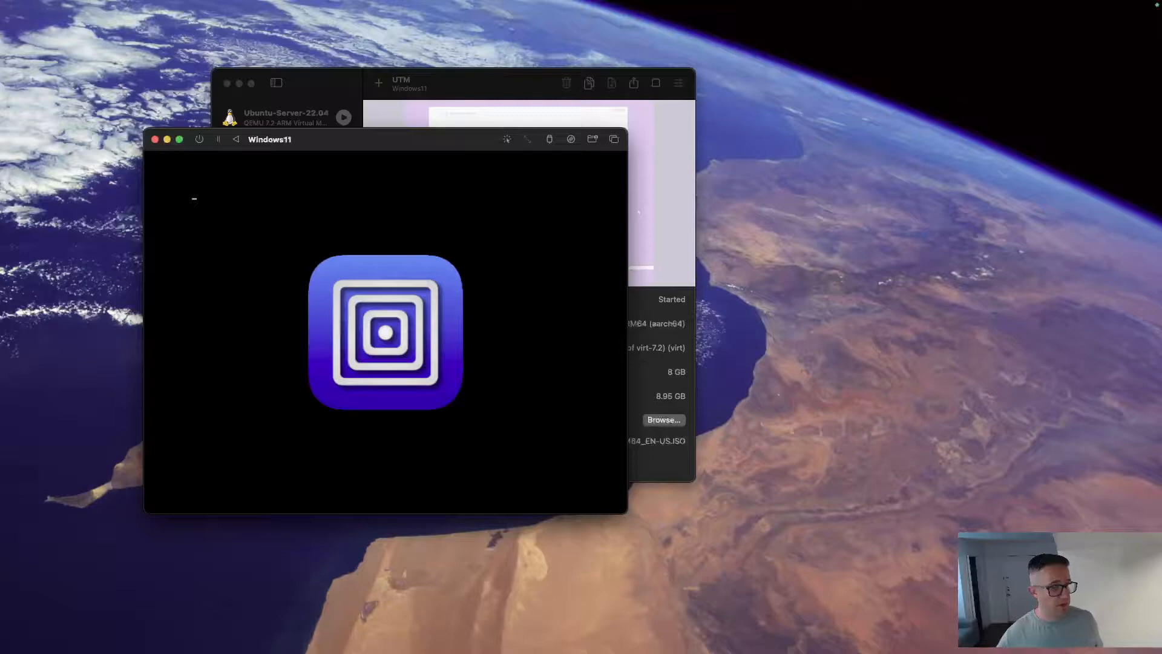
{"action": "left_click", "coordinate": [637, 467]}
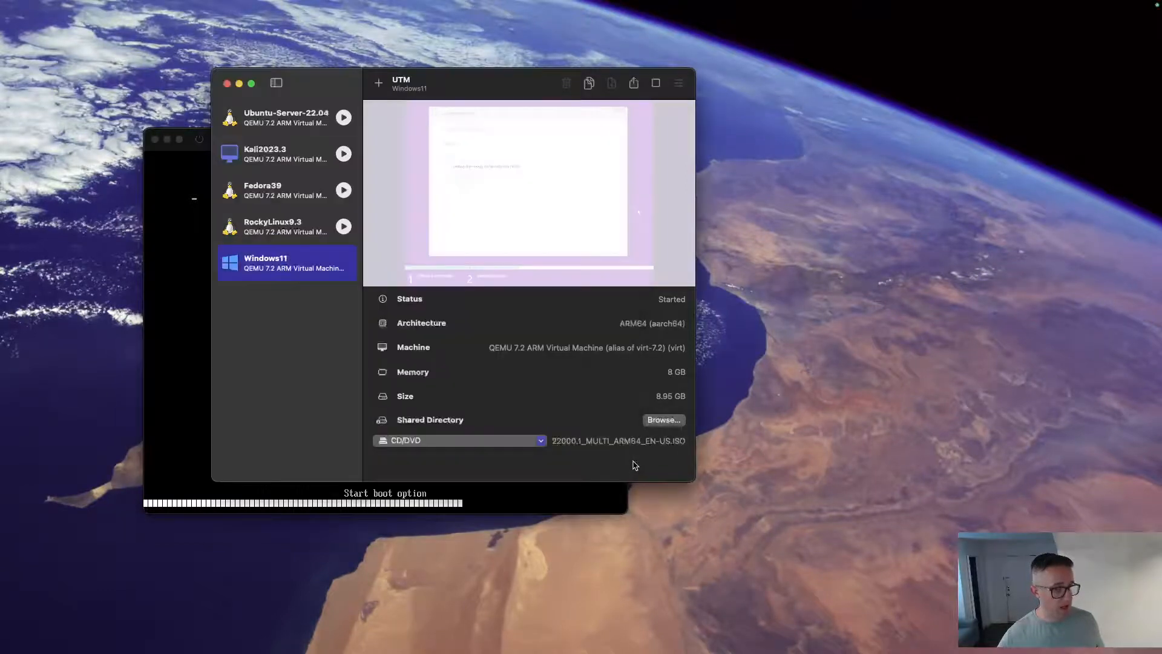
{"action": "left_click", "coordinate": [541, 441]}
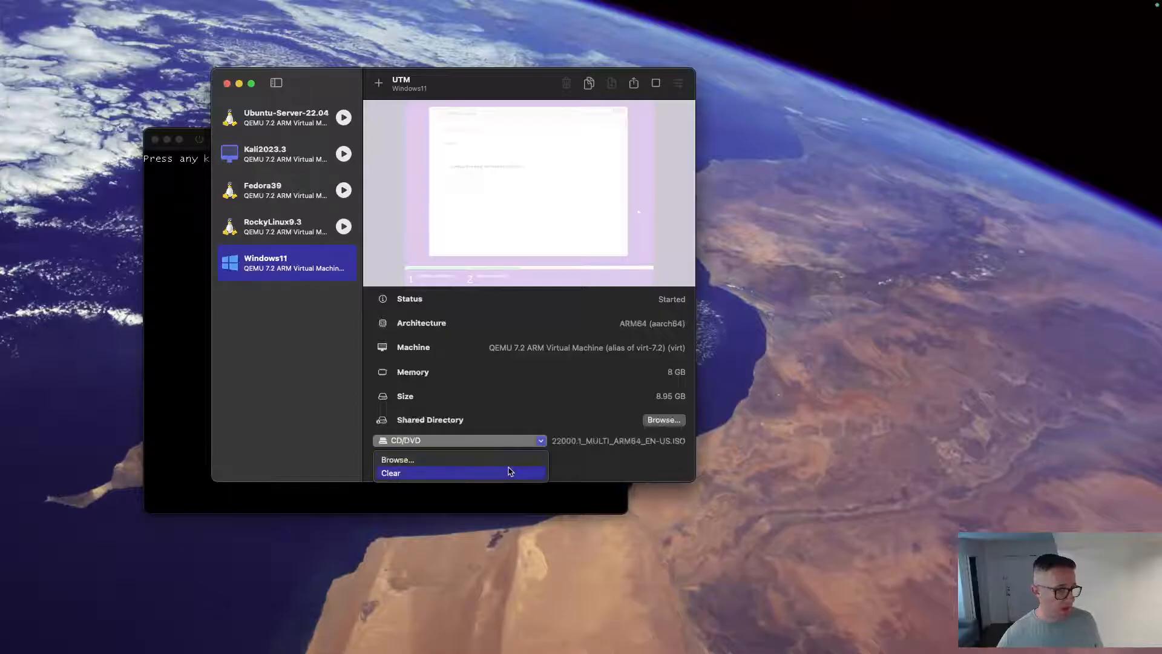
{"action": "left_click", "coordinate": [508, 472]}
{"action": "left_click", "coordinate": [176, 382]}
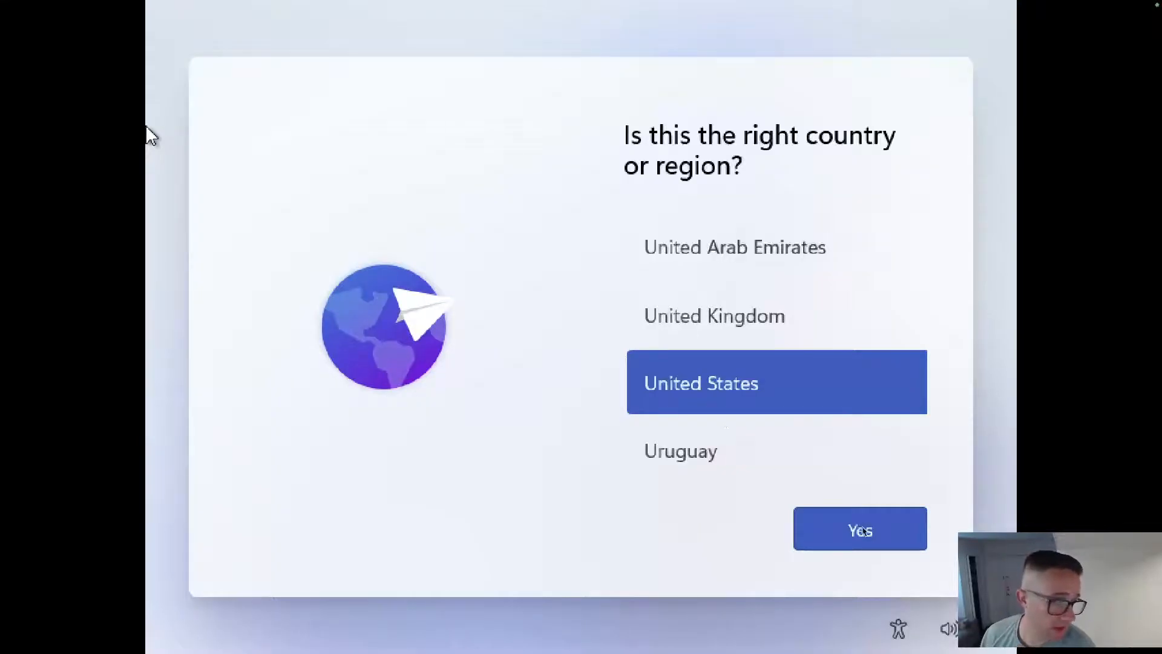
Confirm United States and US keyboard, skip a second layout, and continue with limited setup offline.
{"action": "left_click", "coordinate": [902, 531]}
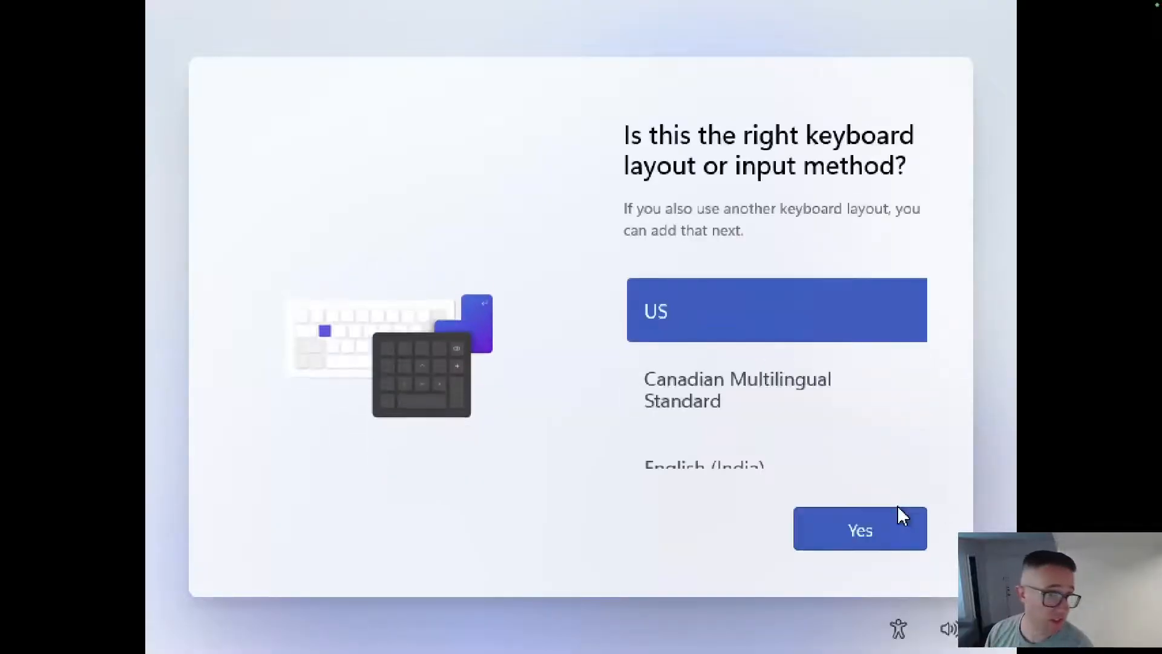
{"action": "left_click", "coordinate": [848, 519]}
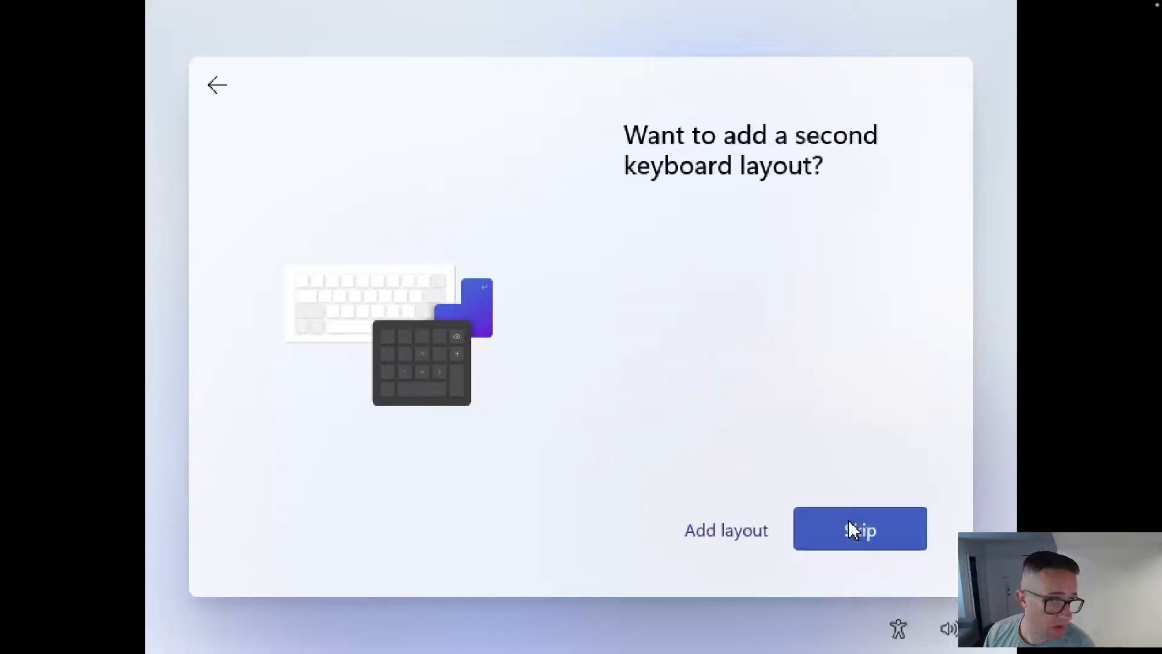
{"action": "left_click", "coordinate": [849, 531]}
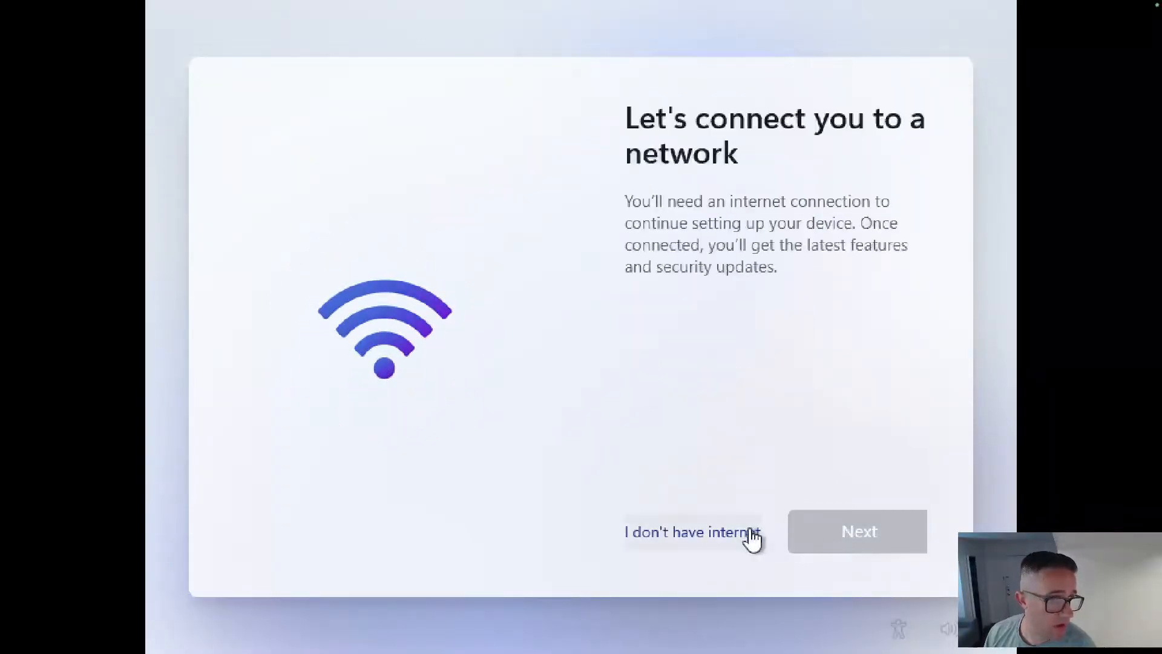
{"action": "left_click", "coordinate": [732, 535]}
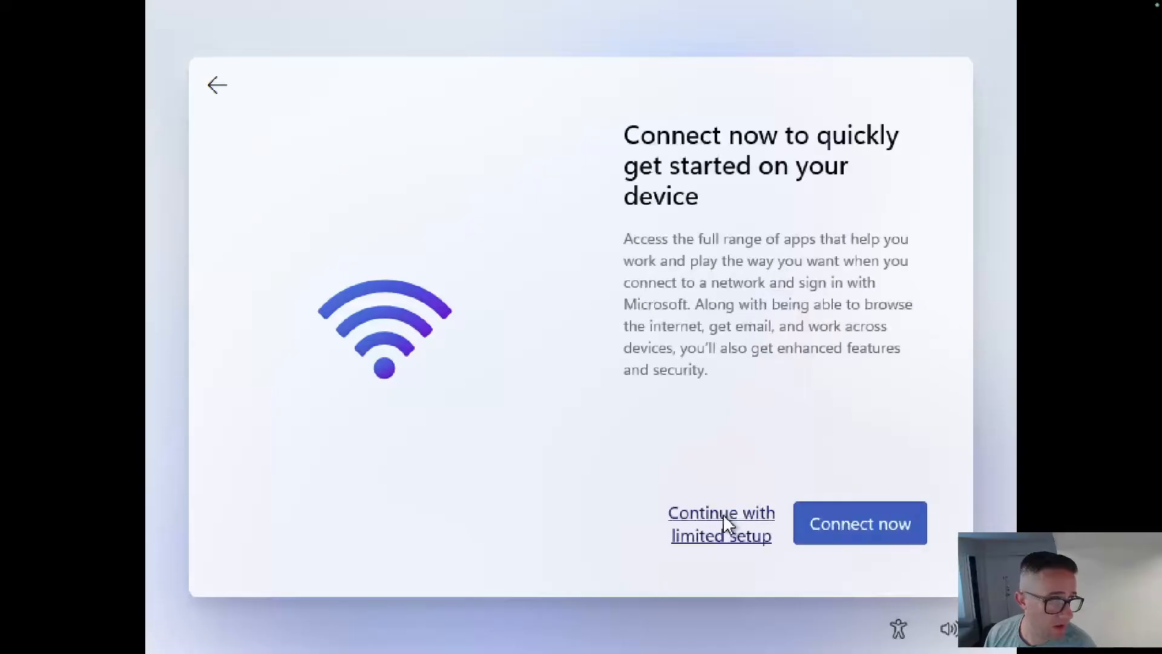
{"action": "left_click", "coordinate": [746, 537]}
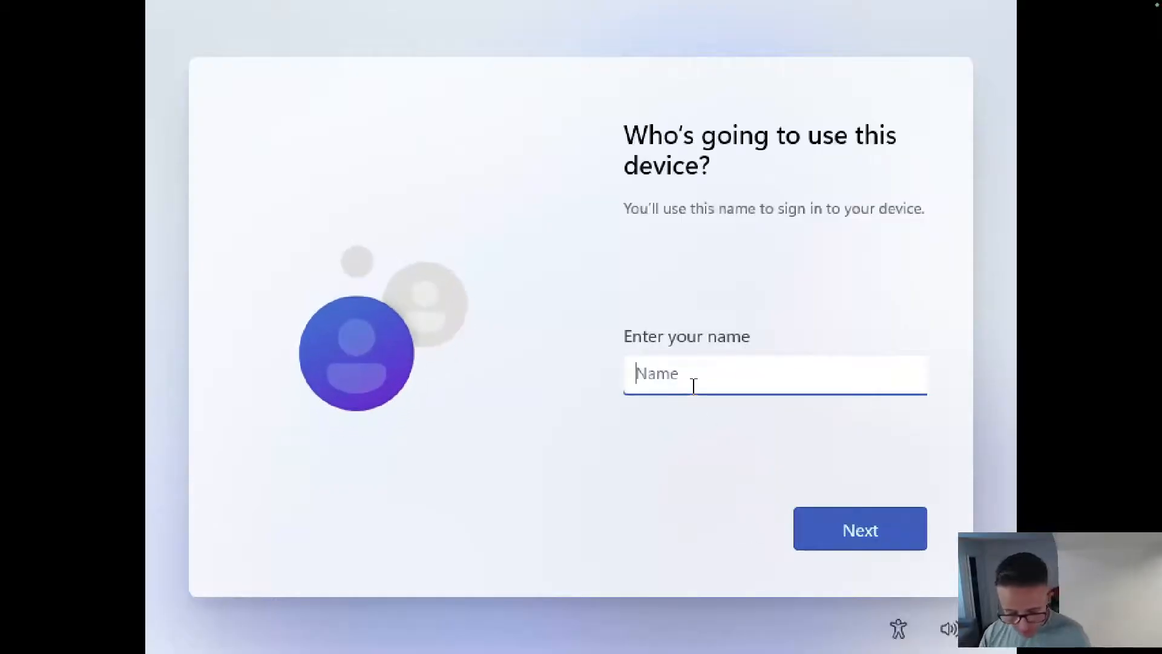
Name the local account 'adminus', then set and confirm its password.
{"action": "type", "text": "brandyo"}
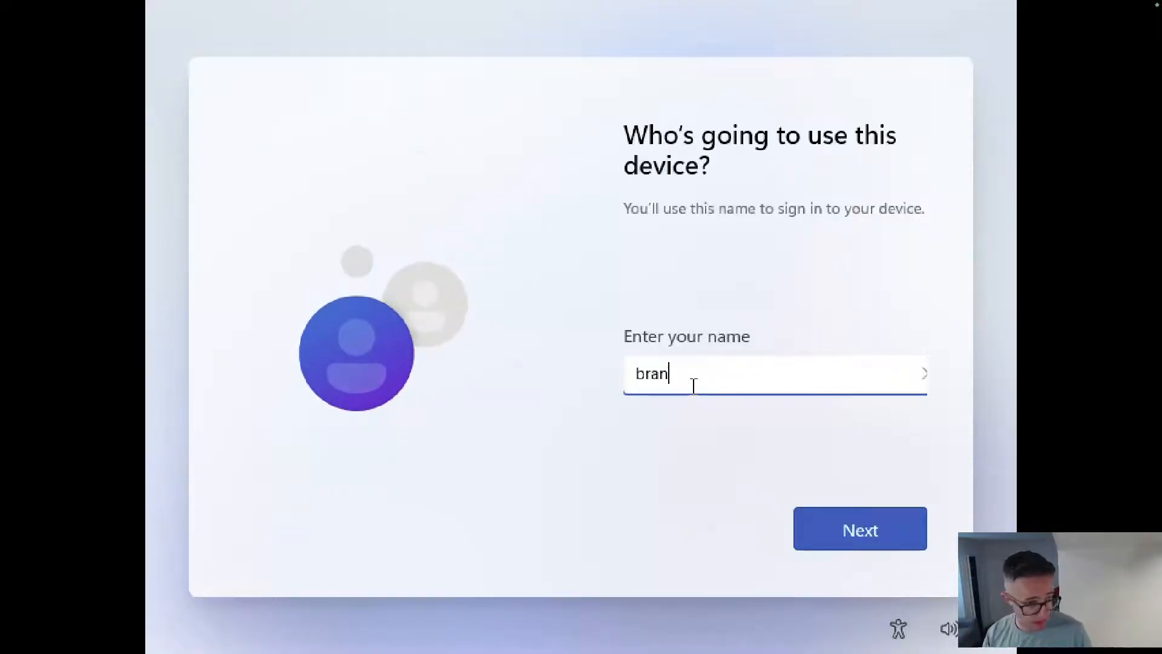
{"action": "key", "text": "BackSpace"}
{"action": "key", "text": "BackSpace"}
{"action": "key", "text": "BackSpace"}
{"action": "key", "text": "BackSpace"}
{"action": "type", "text": "adminuser"}
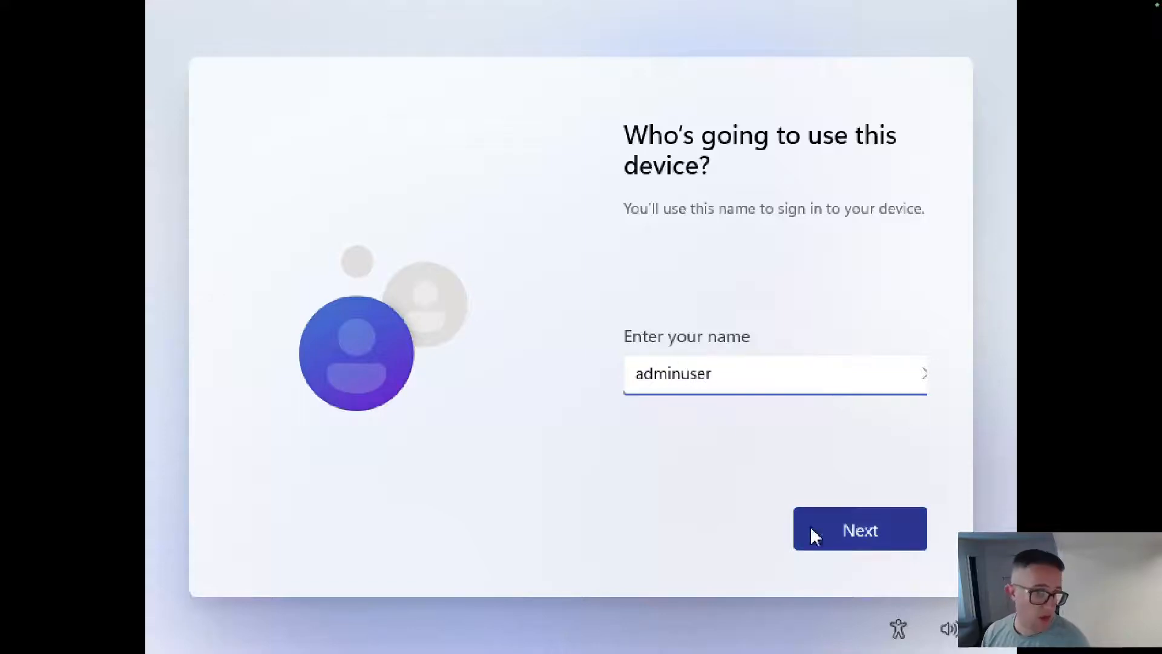
{"action": "left_click", "coordinate": [842, 533]}
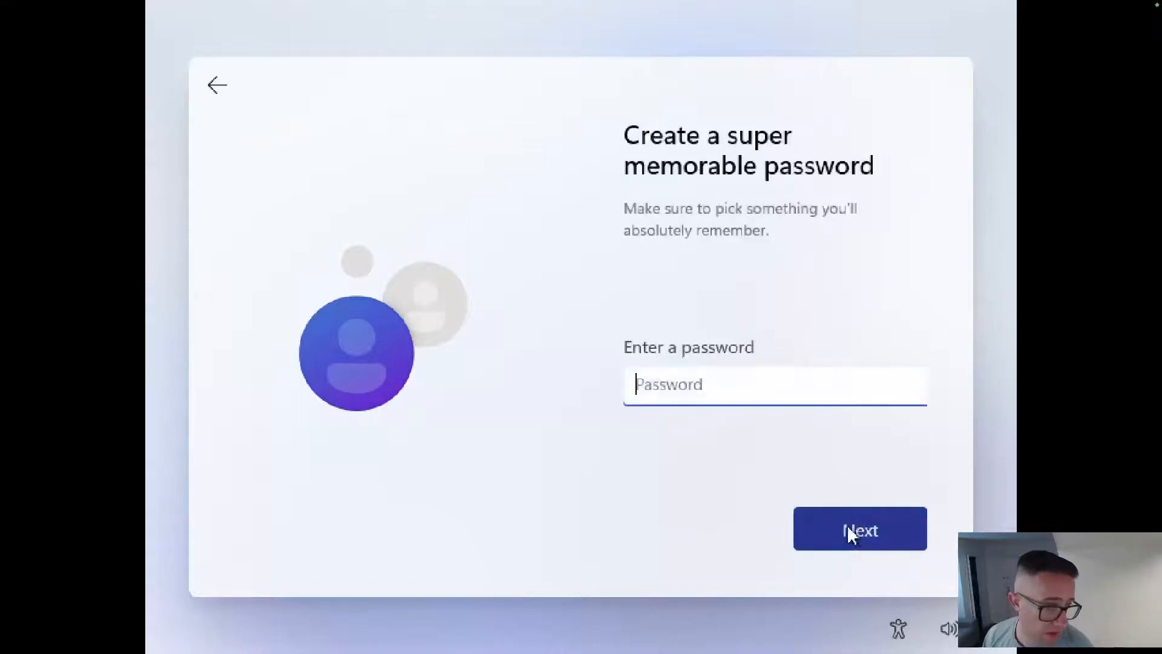
{"action": "type", "text": "*********"}
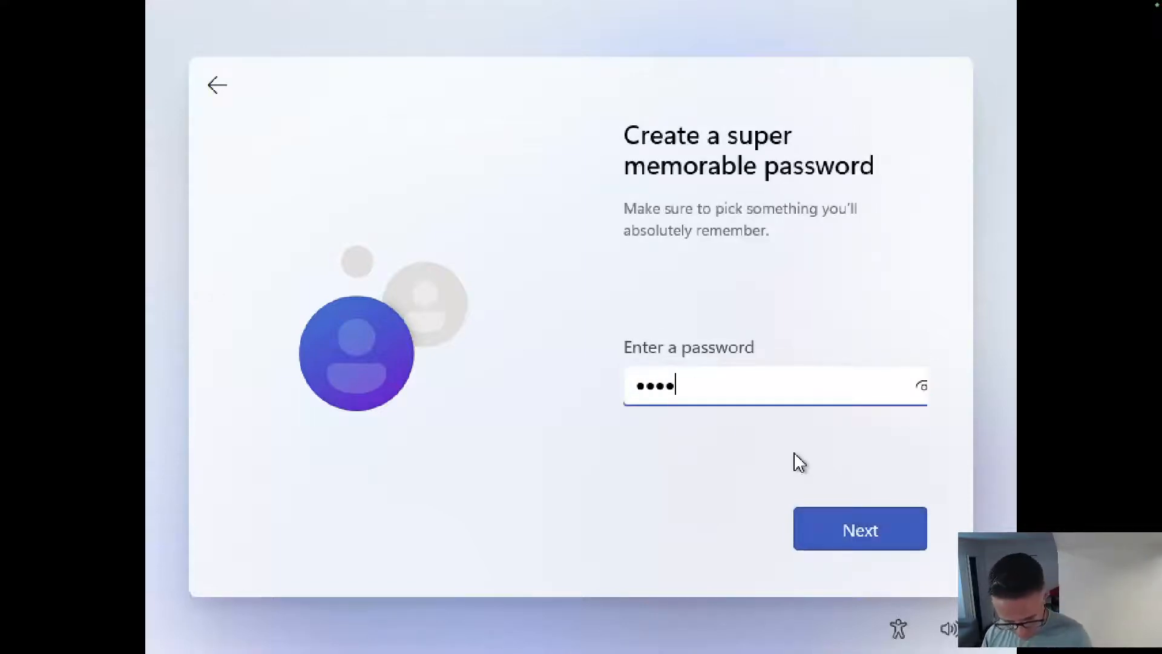
{"action": "left_click", "coordinate": [910, 528]}
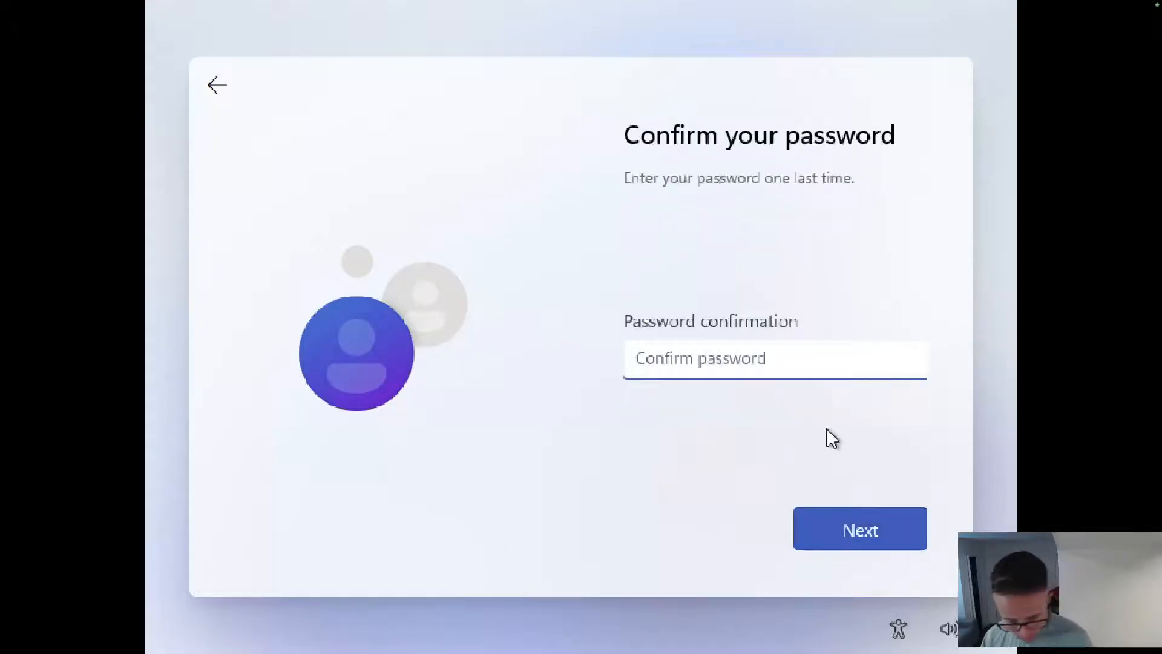
{"action": "type", "text": "******"}
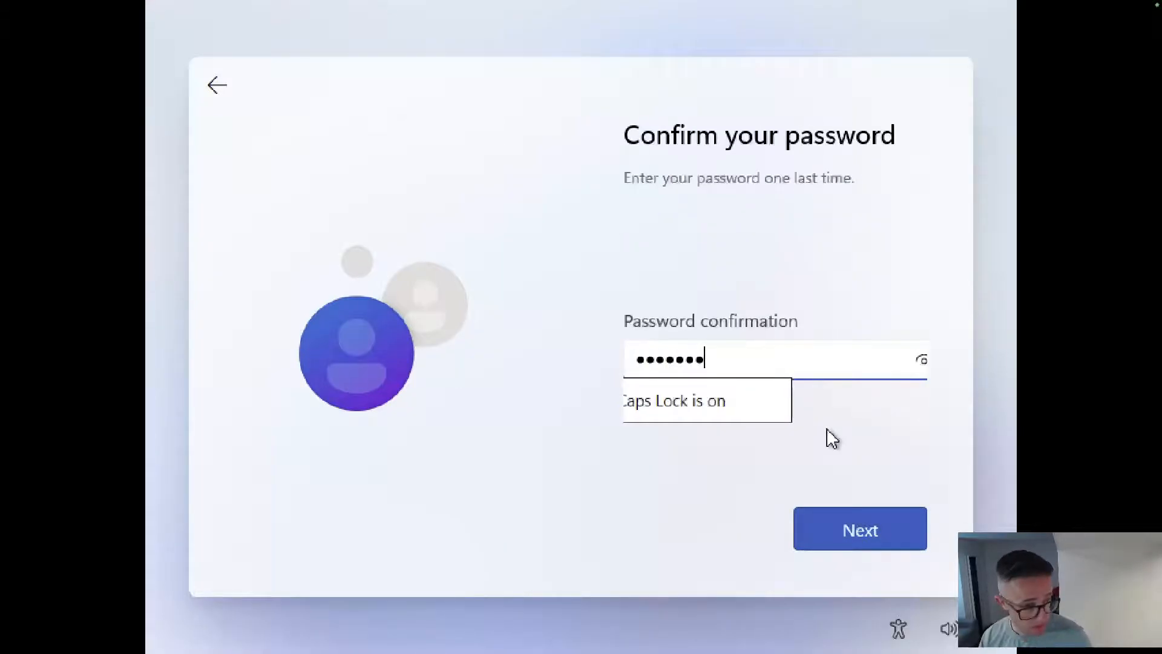
{"action": "key", "text": "BackSpace"}
{"action": "key", "text": "BackSpace"}
{"action": "key", "text": "BackSpace"}
{"action": "key", "text": "BackSpace"}
{"action": "key", "text": "Caps_Lock"}
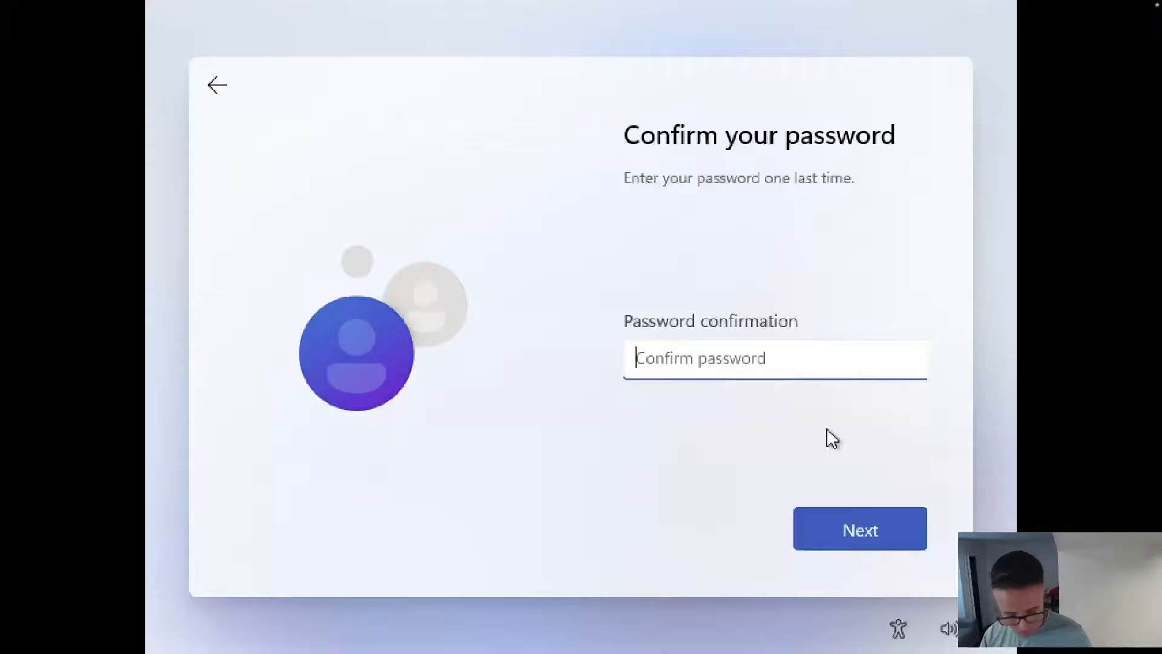
{"action": "type", "text": "**"}
{"action": "key", "text": "Return"}
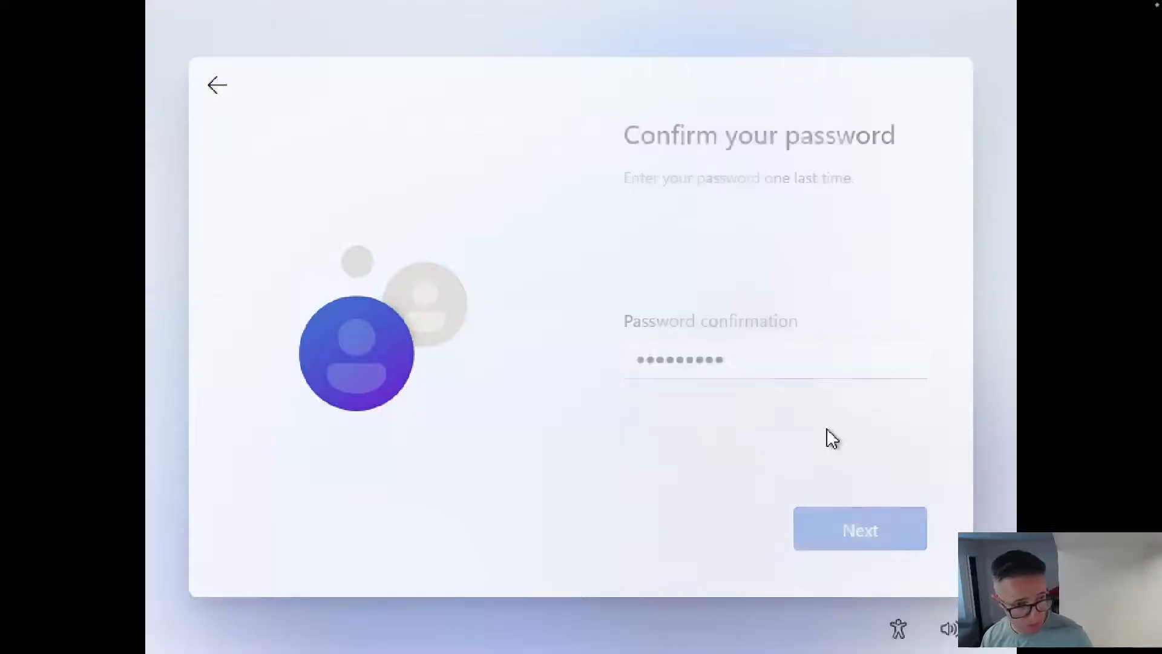
Pick and answer security question 1 (first pet's name) and question 2 (the city question).
{"action": "left_click", "coordinate": [830, 377]}
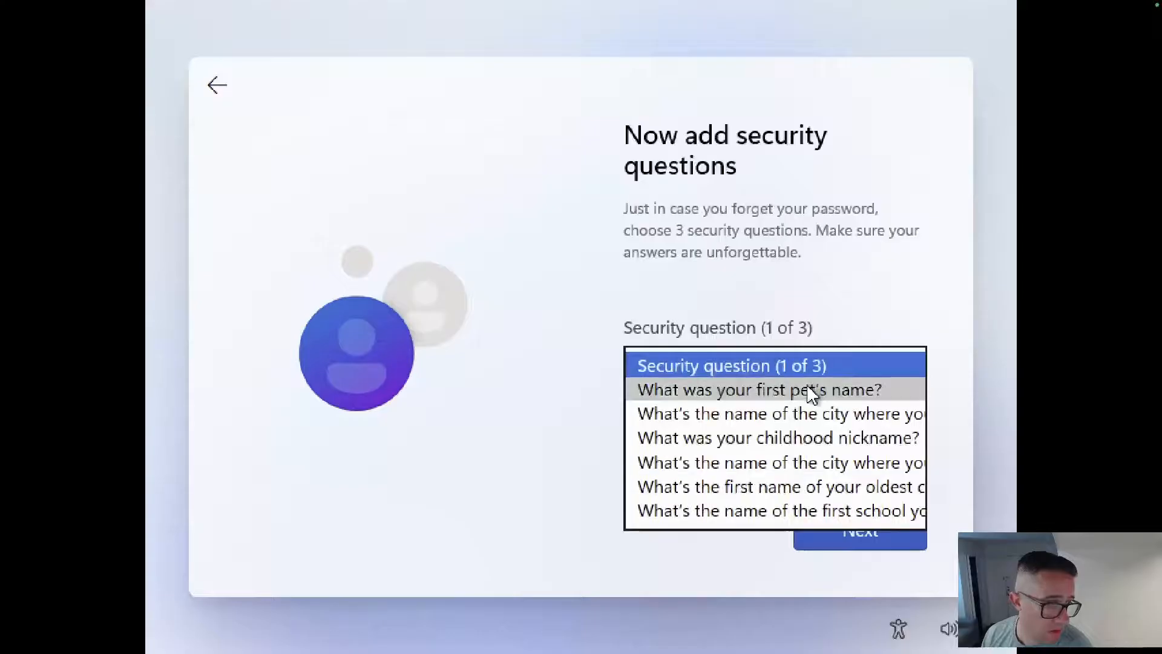
{"action": "left_click", "coordinate": [809, 391]}
{"action": "left_click", "coordinate": [808, 412]}
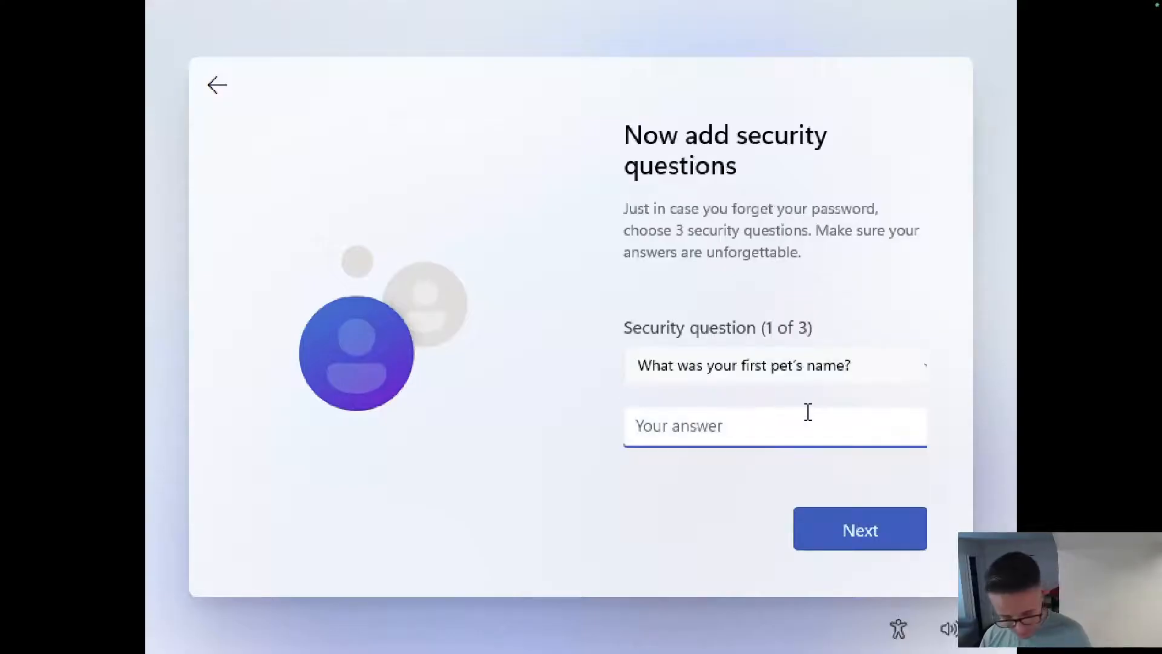
{"action": "type", "text": "answer"}
{"action": "key", "text": "Return"}
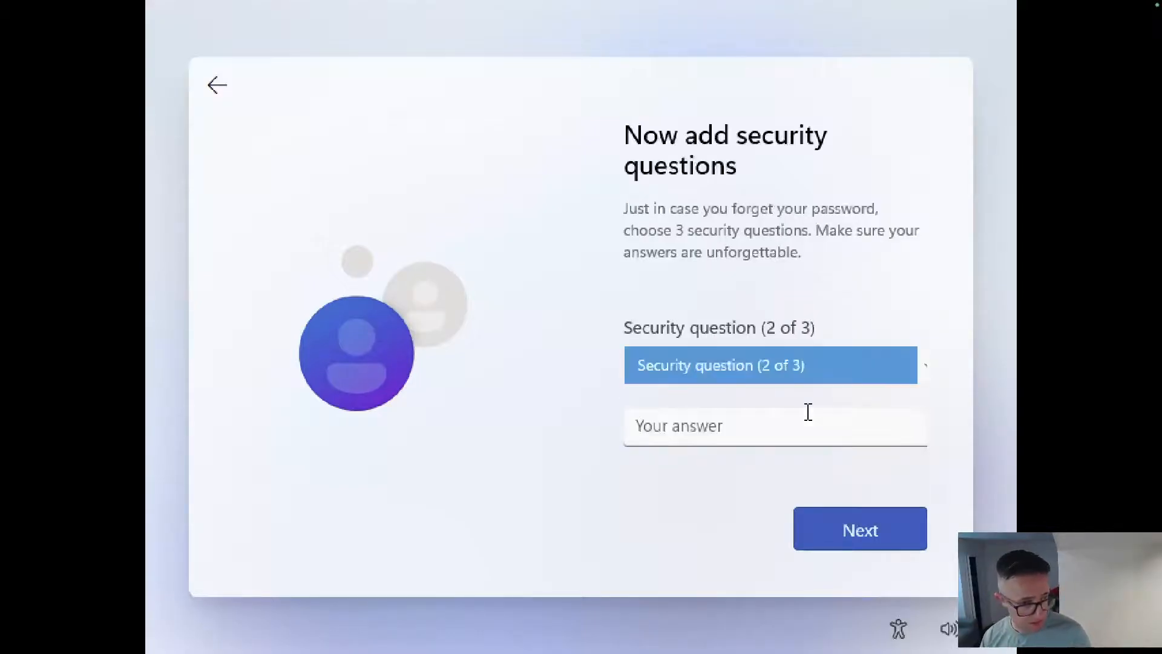
{"action": "left_click", "coordinate": [850, 380]}
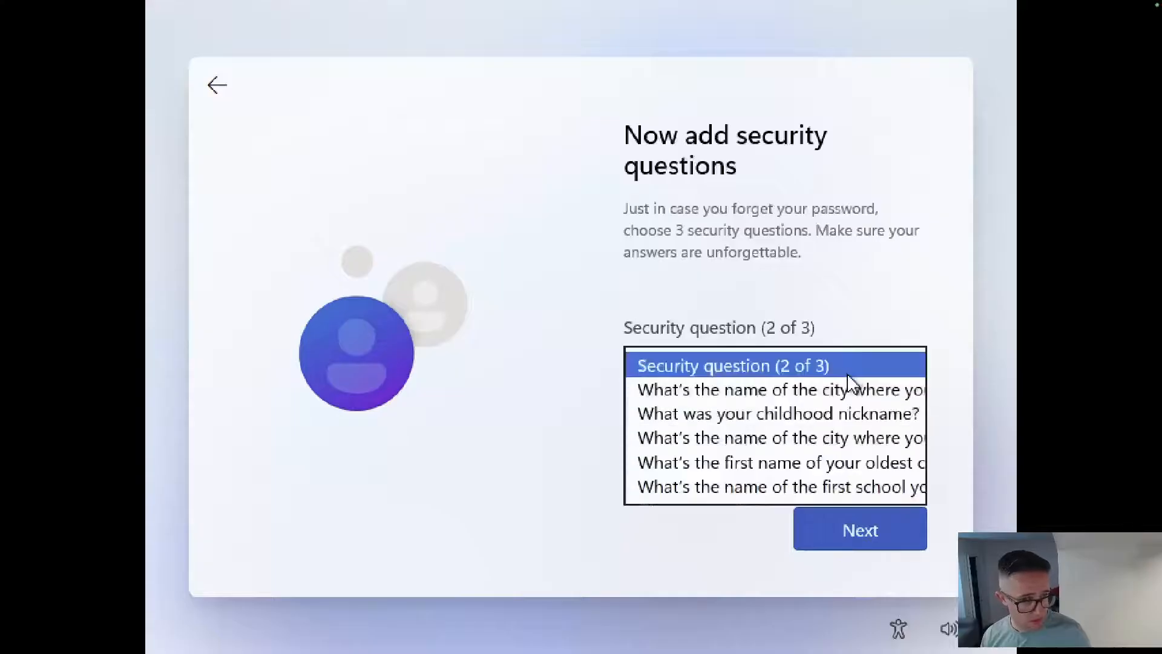
{"action": "left_click", "coordinate": [836, 392]}
{"action": "left_click", "coordinate": [809, 429]}
{"action": "type", "text": "answer"}
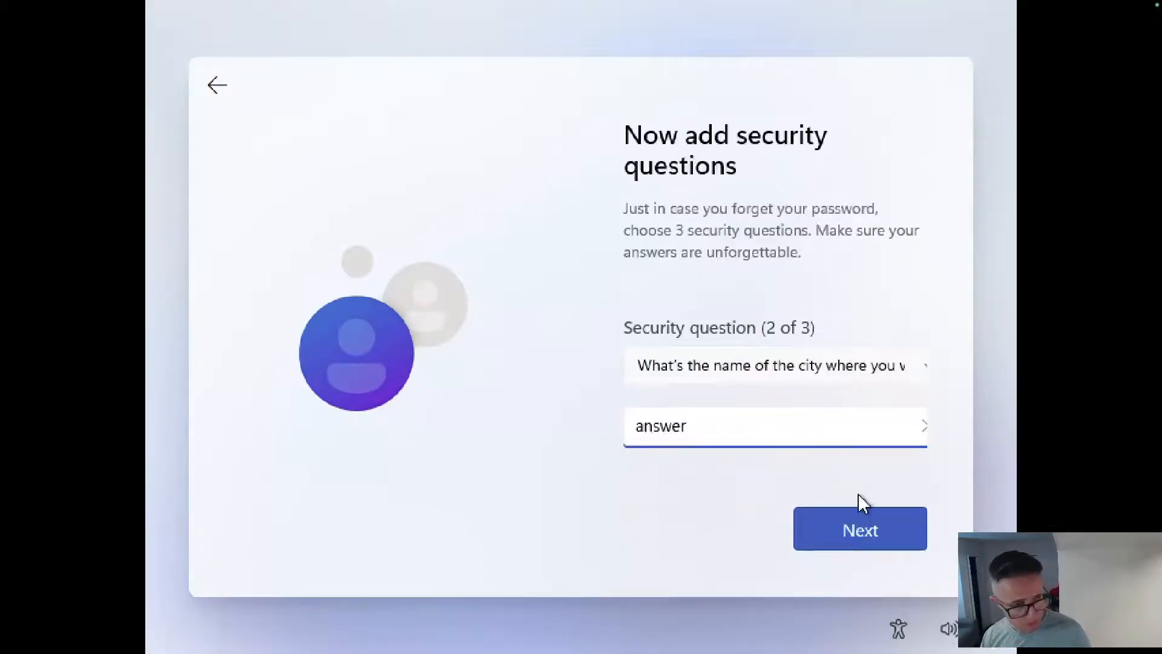
{"action": "left_click", "coordinate": [858, 495]}
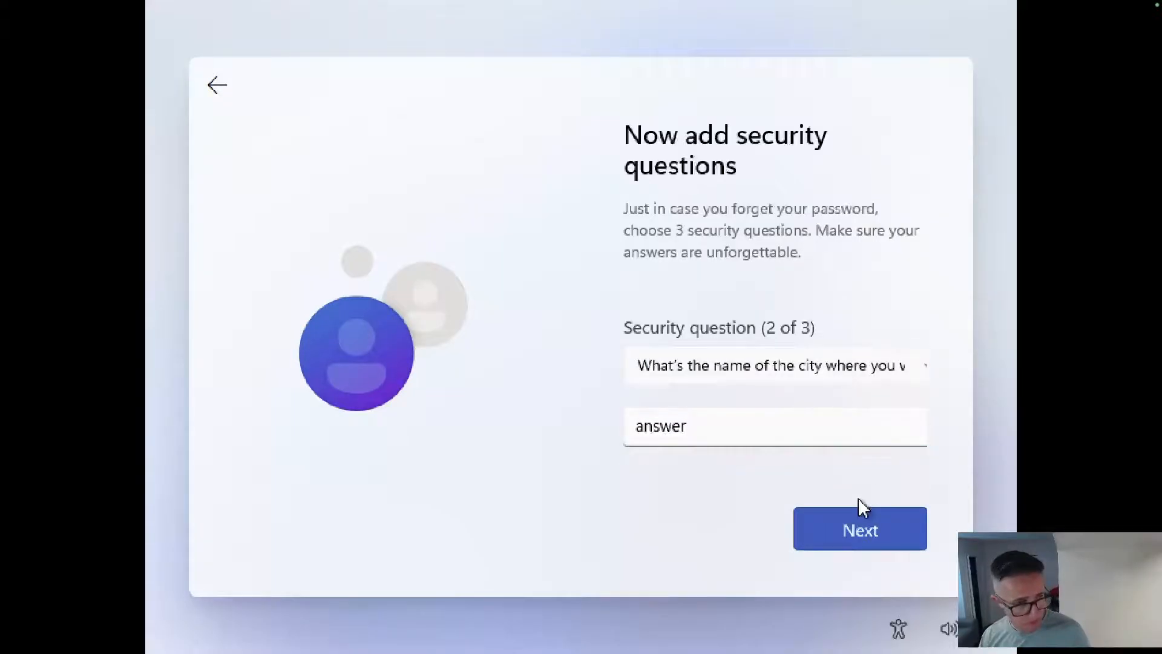
Choose 'What was your childhood nickname?' as the third security question.
{"action": "left_click", "coordinate": [862, 530]}
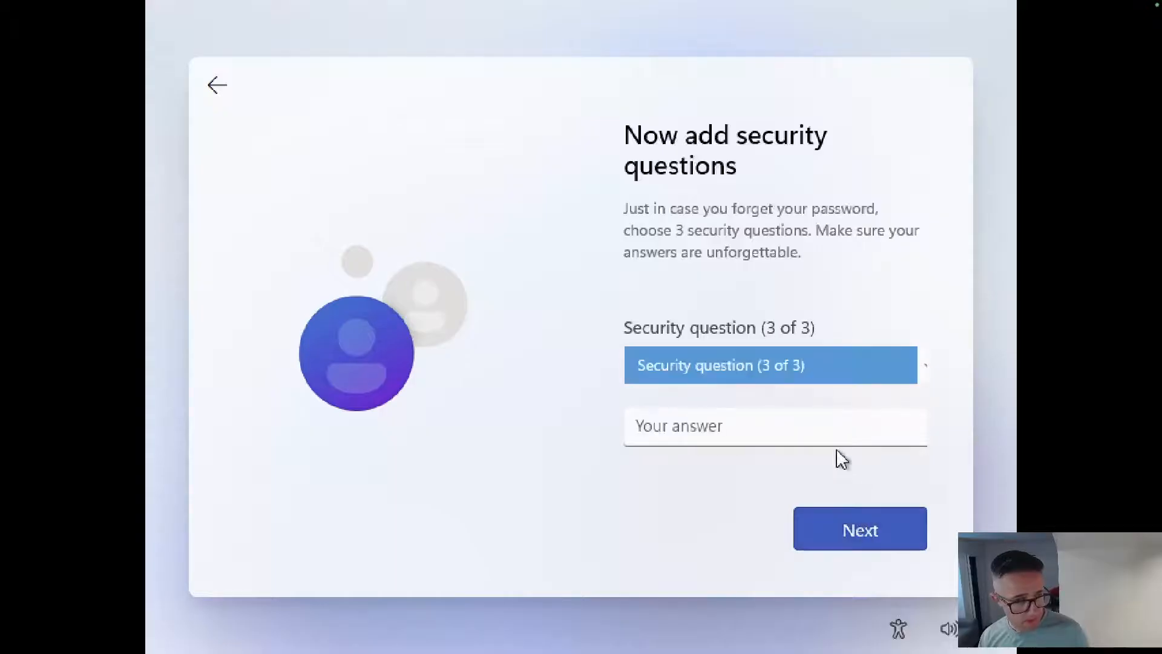
{"action": "left_click", "coordinate": [830, 369]}
{"action": "left_click", "coordinate": [830, 382]}
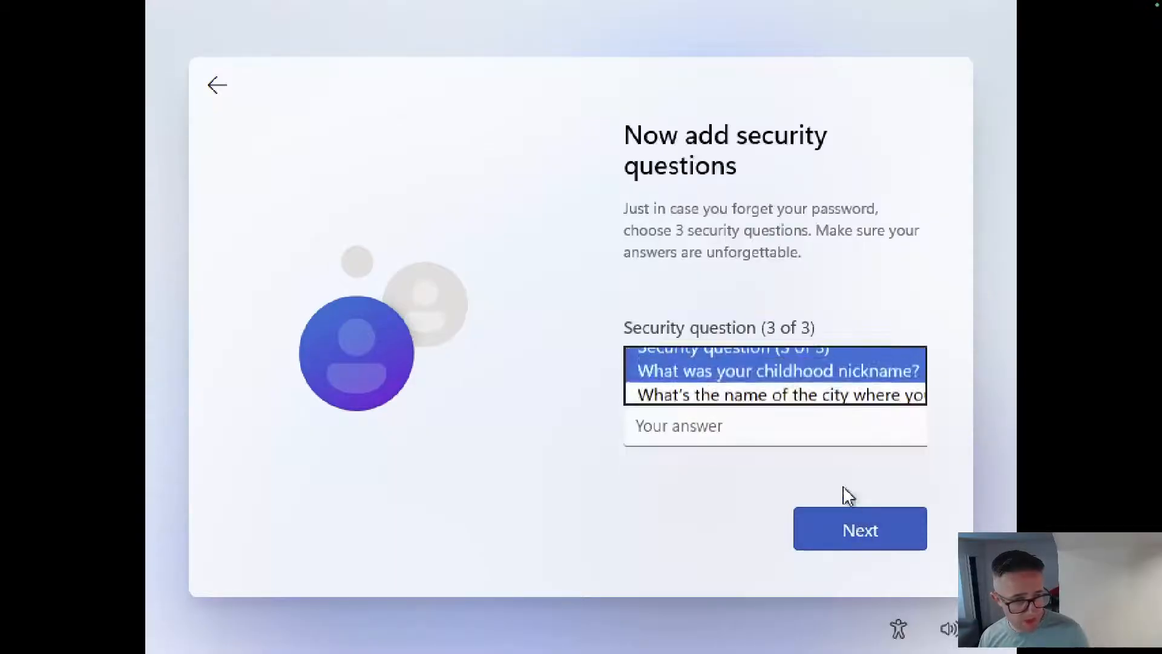
{"action": "left_click", "coordinate": [862, 529]}
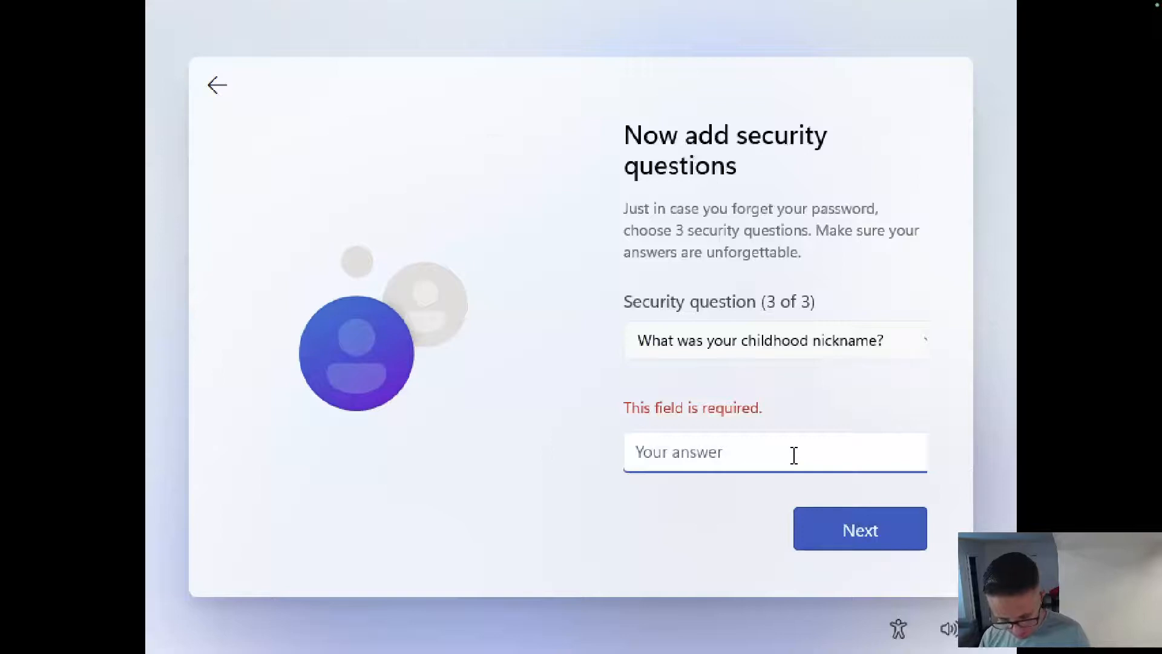
Answer the third security question and turn off location sharing.
{"action": "type", "text": "answer"}
{"action": "key", "text": "Return"}
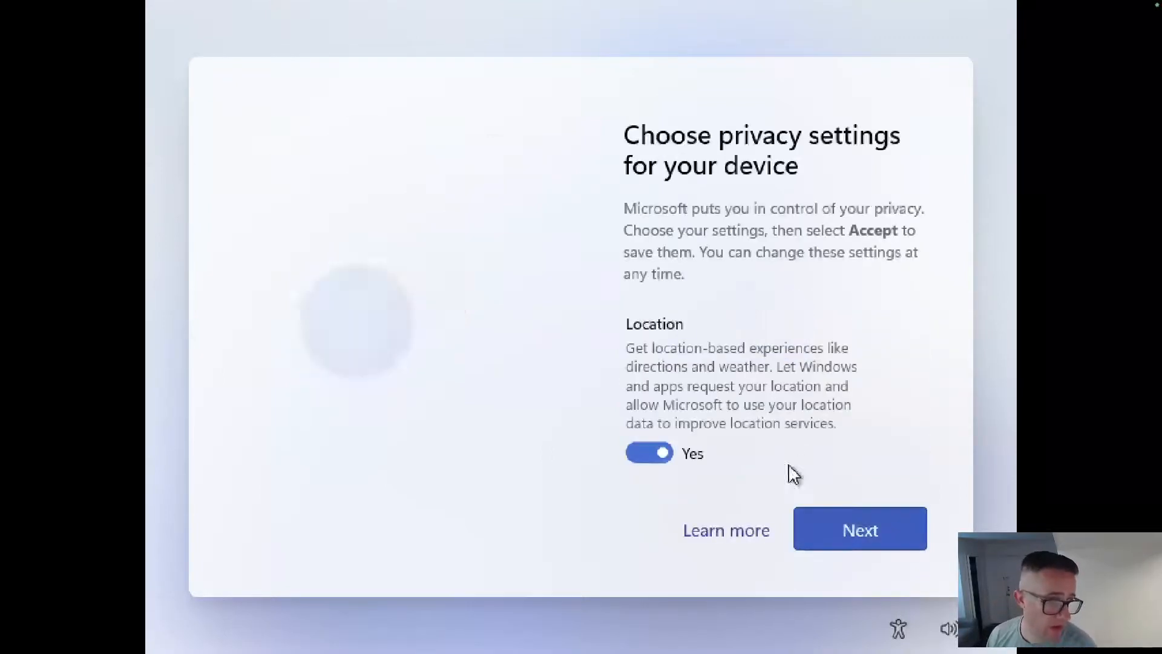
{"action": "left_click", "coordinate": [663, 464]}
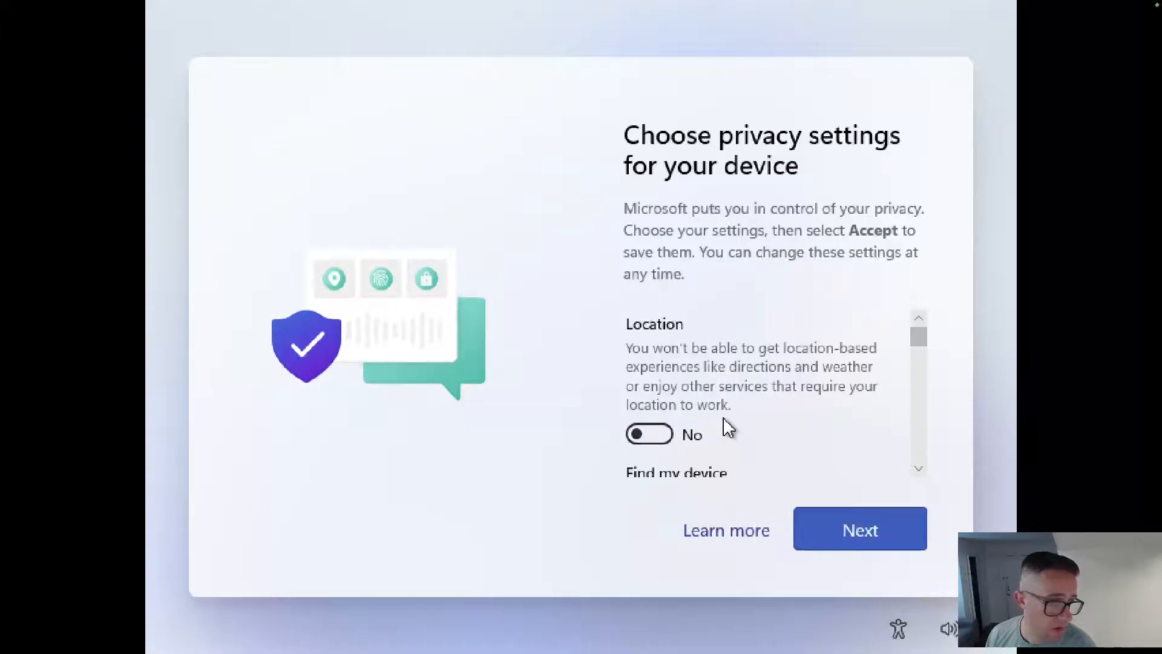
{"action": "scroll", "coordinate": [720, 424], "scroll_direction": "down", "scroll_amount": 3}
{"action": "scroll", "coordinate": [716, 418], "scroll_direction": "up", "scroll_amount": 3}
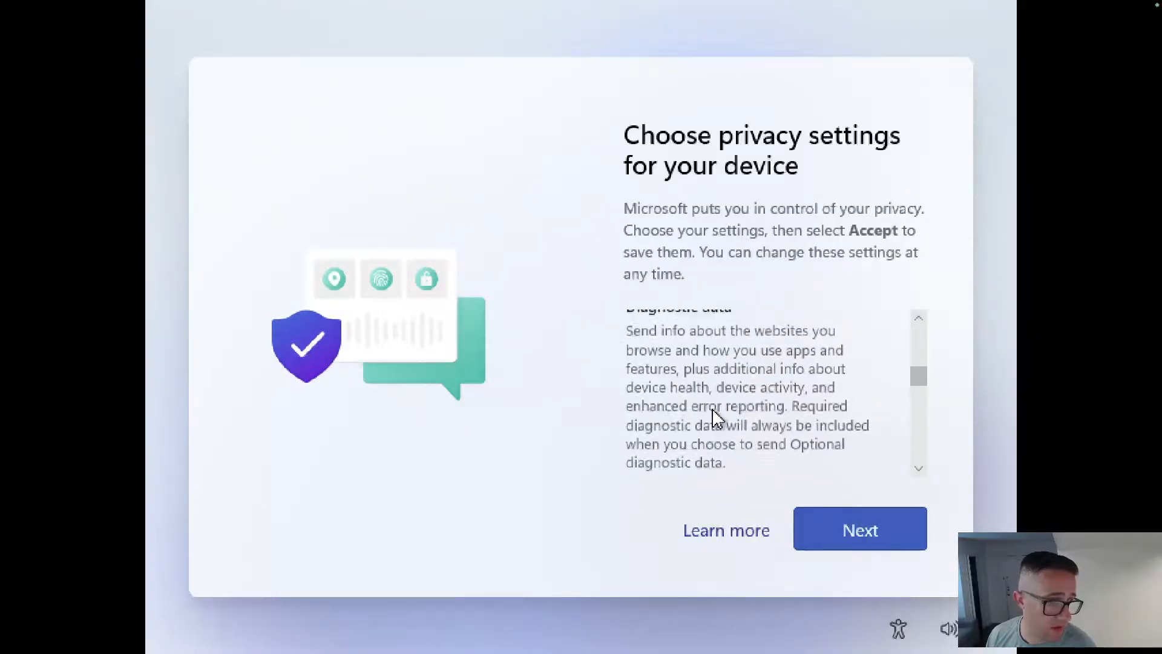
{"action": "scroll", "coordinate": [679, 384], "scroll_direction": "down", "scroll_amount": 2}
{"action": "scroll", "coordinate": [708, 385], "scroll_direction": "down", "scroll_amount": 3}
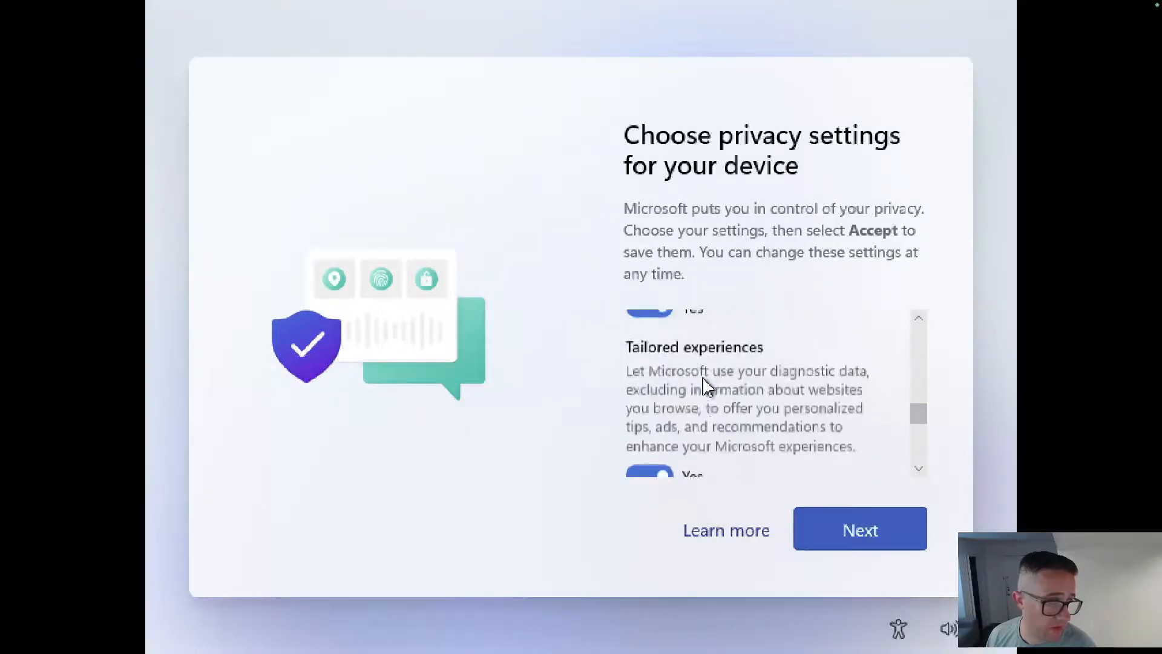
{"action": "scroll", "coordinate": [675, 357], "scroll_direction": "up", "scroll_amount": 2}
Turn off inking and typing, tailored experiences and advertising ID, then accept the privacy settings.
{"action": "left_click", "coordinate": [663, 389]}
{"action": "scroll", "coordinate": [663, 390], "scroll_direction": "down", "scroll_amount": 1}
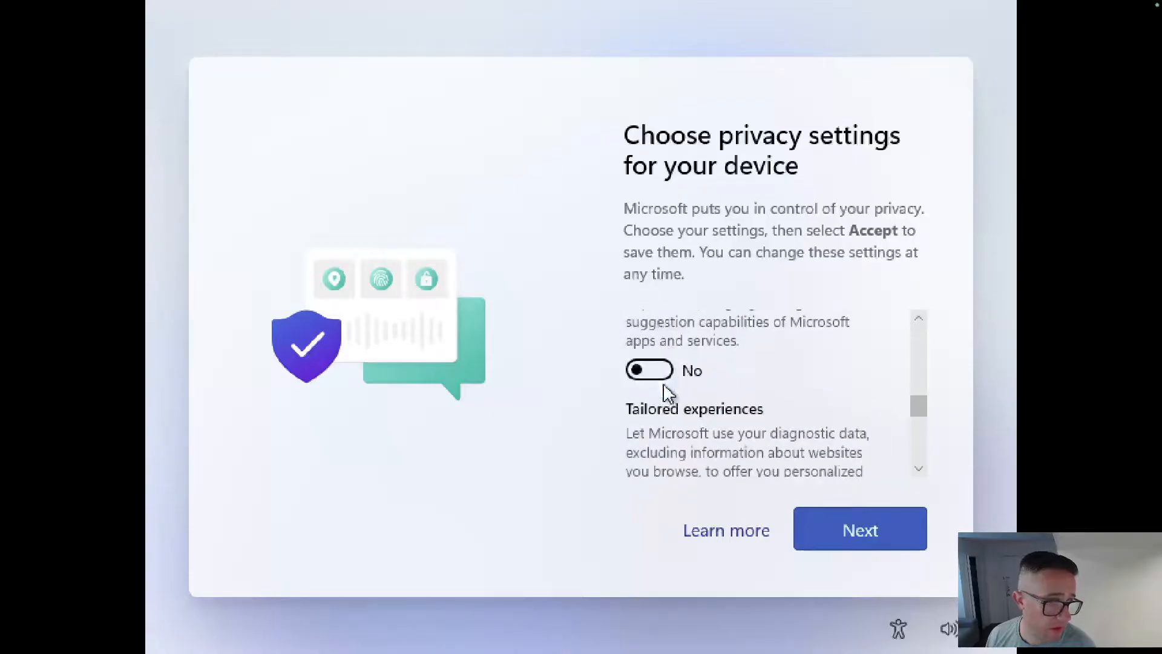
{"action": "scroll", "coordinate": [675, 397], "scroll_direction": "down", "scroll_amount": 3}
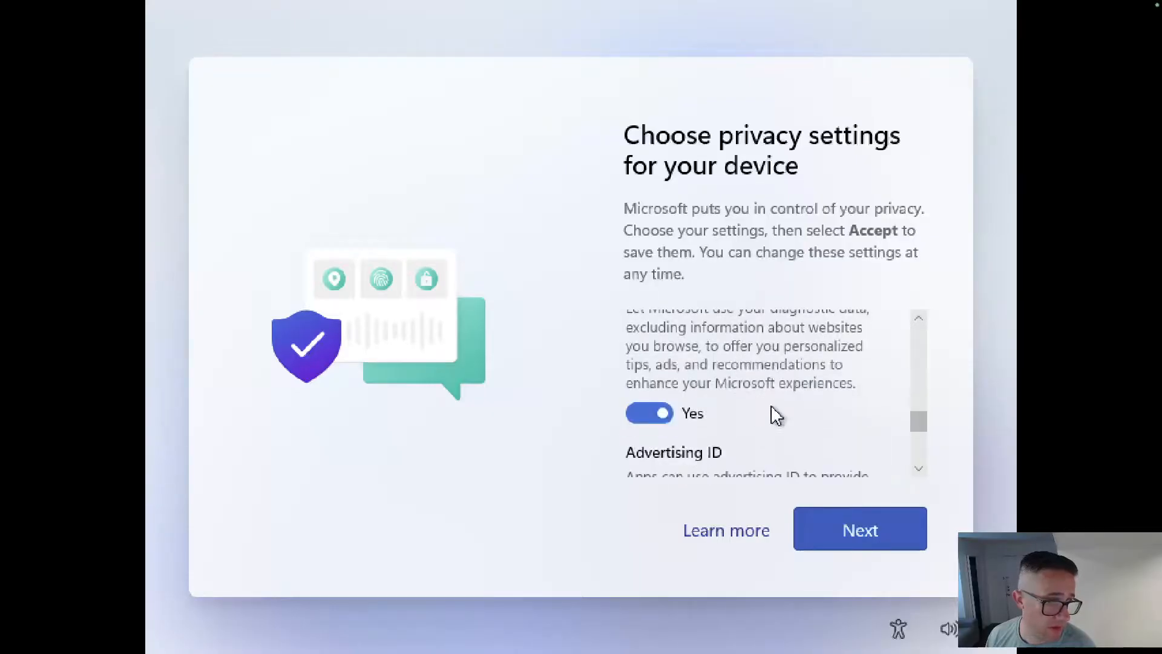
{"action": "left_click", "coordinate": [659, 410]}
{"action": "scroll", "coordinate": [716, 402], "scroll_direction": "down", "scroll_amount": 1}
{"action": "scroll", "coordinate": [716, 402], "scroll_direction": "down", "scroll_amount": 2}
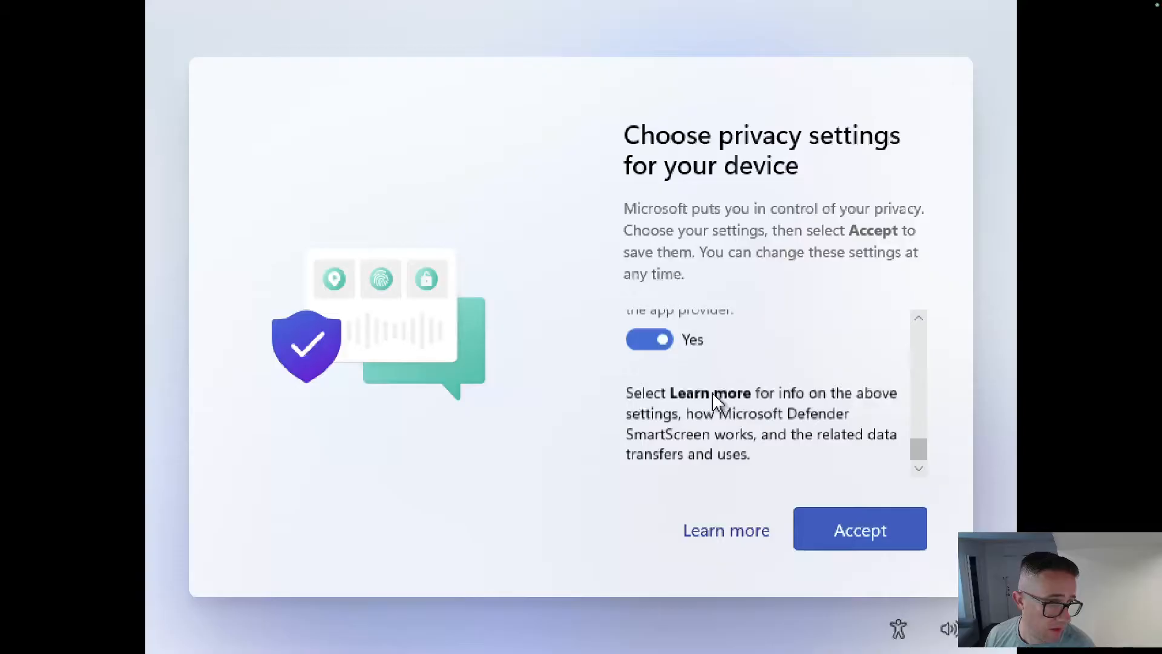
{"action": "left_click", "coordinate": [669, 345]}
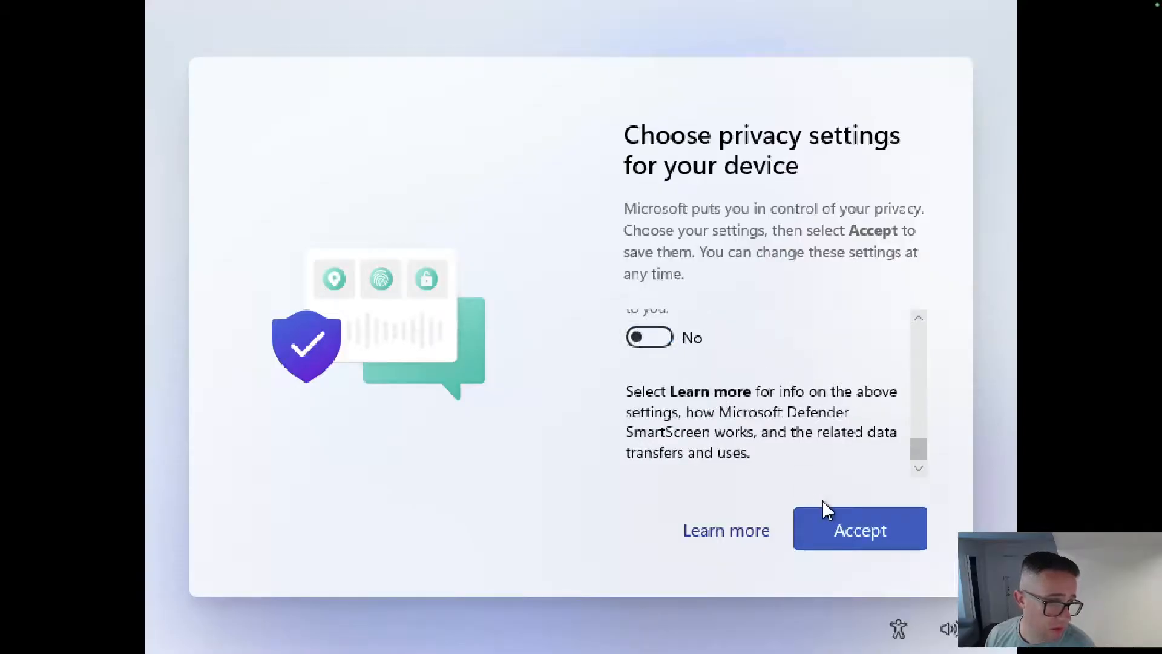
{"action": "left_click", "coordinate": [835, 527]}
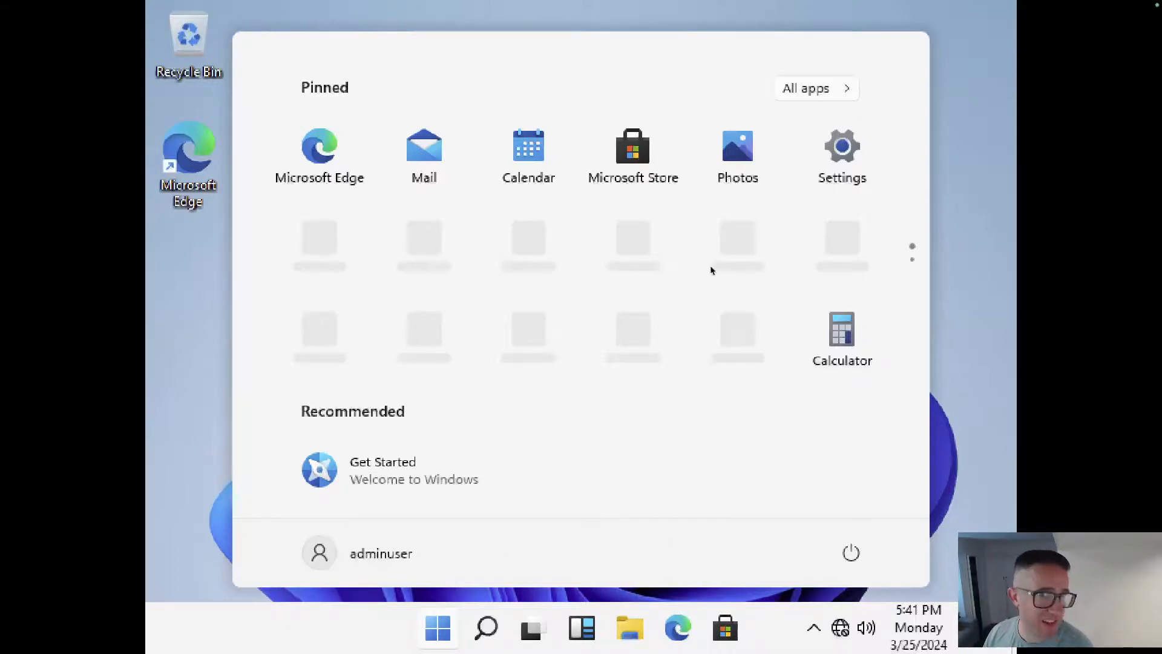
Mount the Windows guest tools disc from UTM's CD/DVD menu and handle its AutoPlay prompt.
{"action": "mouse_move", "coordinate": [831, 2]}
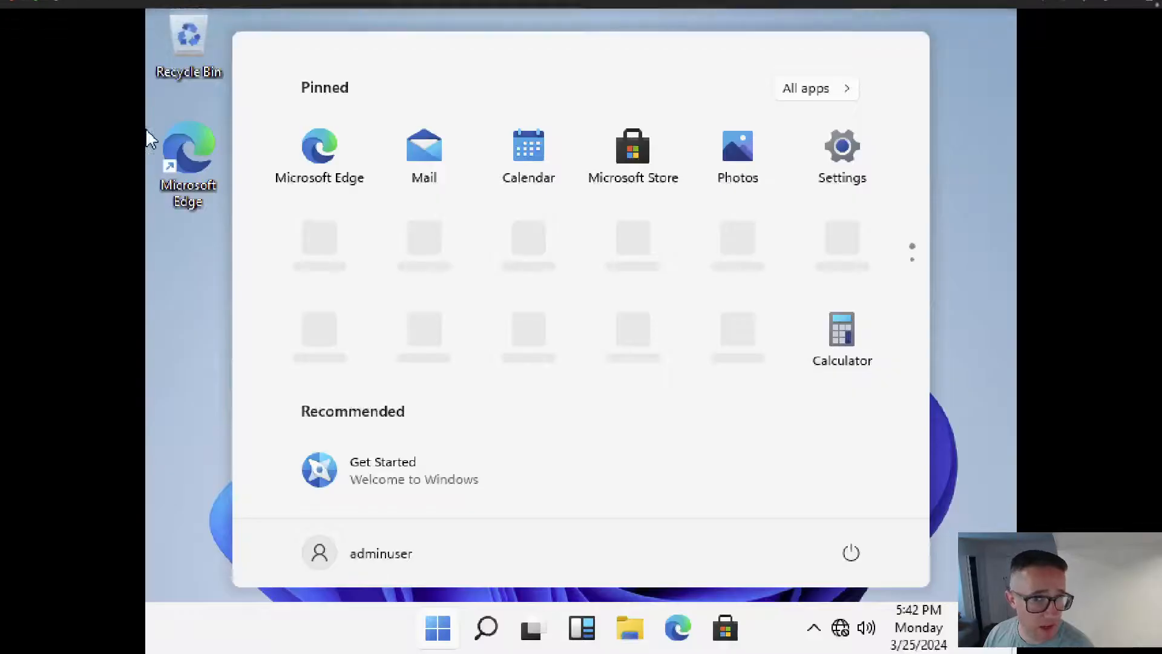
{"action": "mouse_move", "coordinate": [986, 3]}
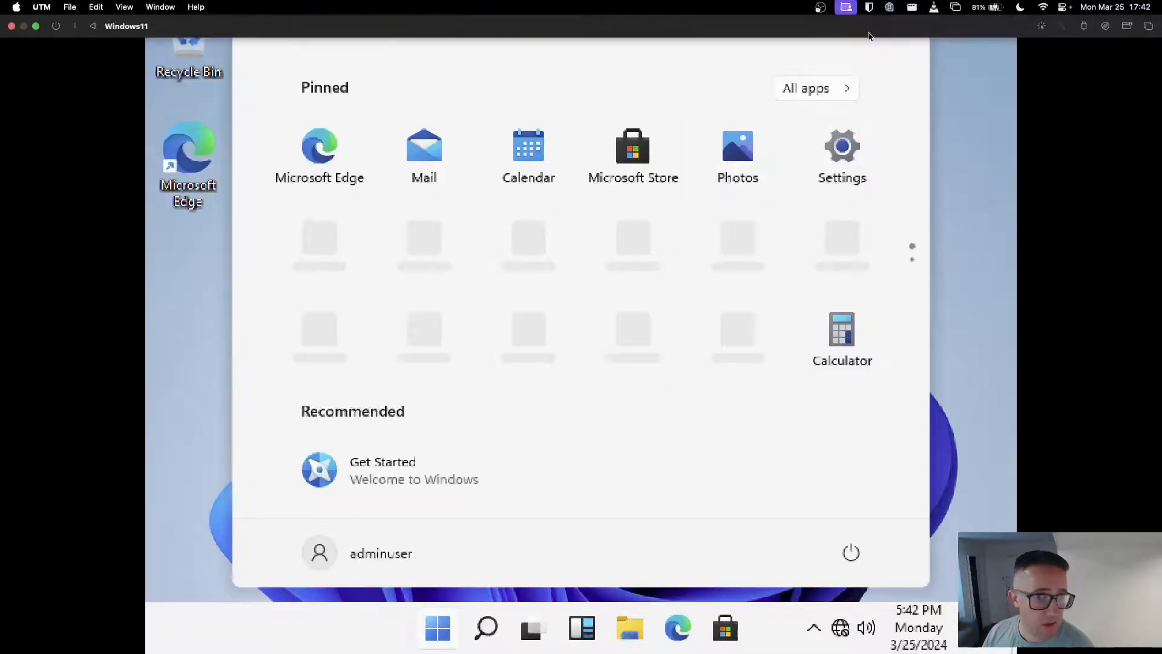
{"action": "left_click", "coordinate": [1108, 27]}
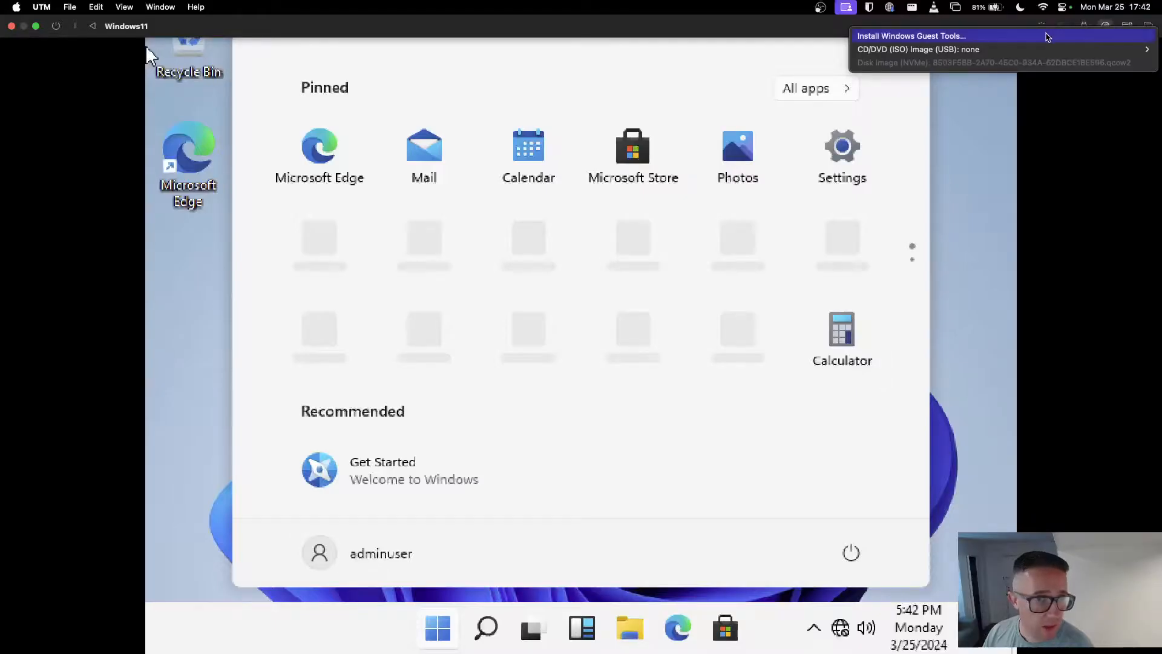
{"action": "left_click", "coordinate": [1048, 37]}
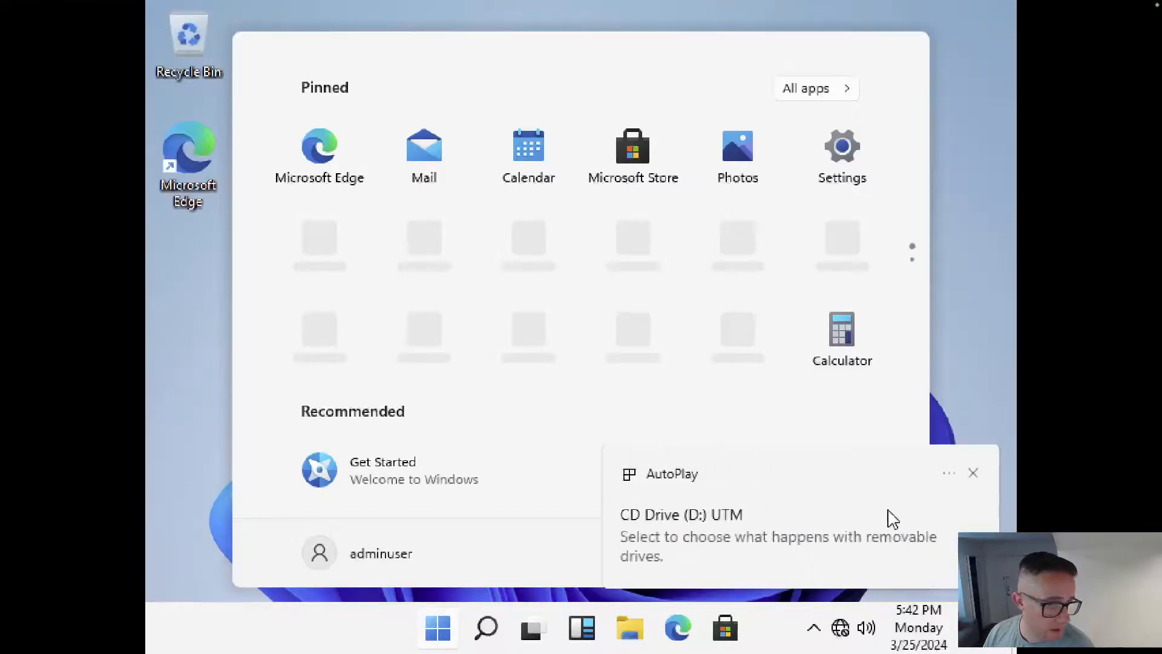
{"action": "left_click", "coordinate": [849, 548]}
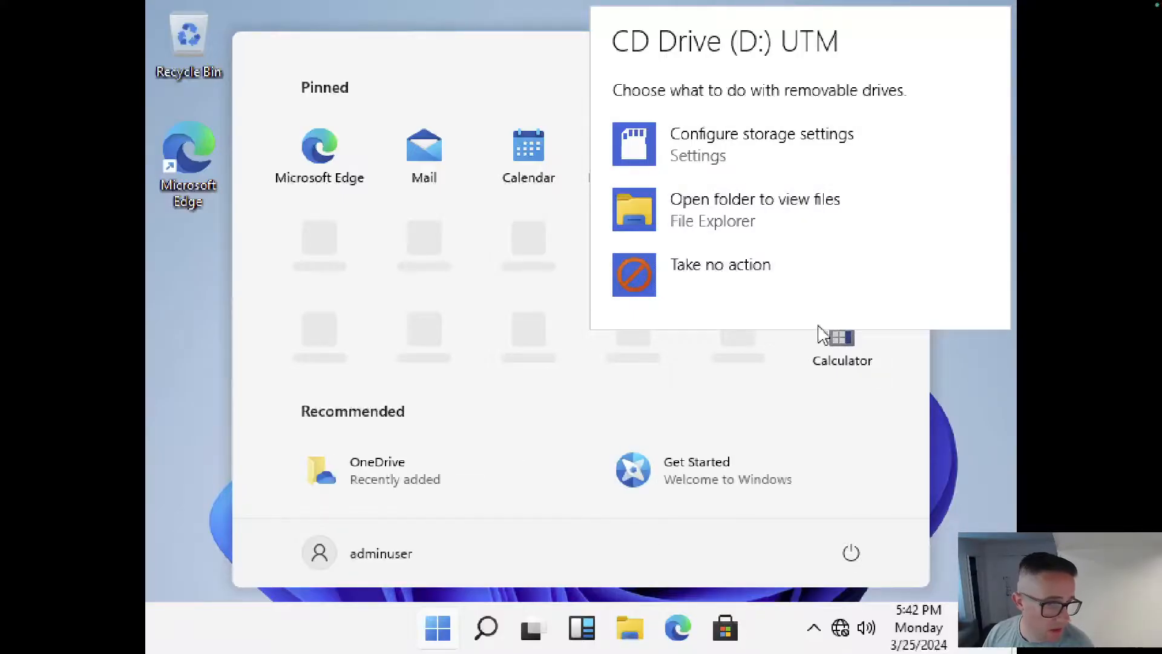
Open CD Drive (D:) UTM in File Explorer and run utm-guest-tools-0.229 with administrator approval.
{"action": "left_click", "coordinate": [641, 634]}
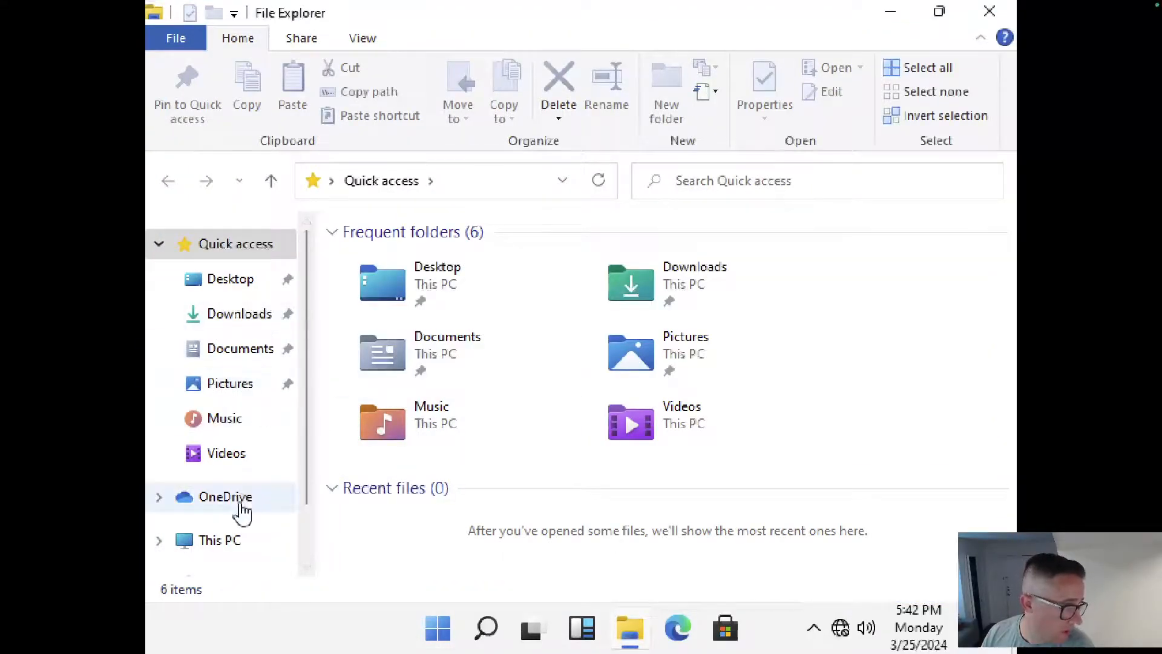
{"action": "left_click", "coordinate": [227, 540]}
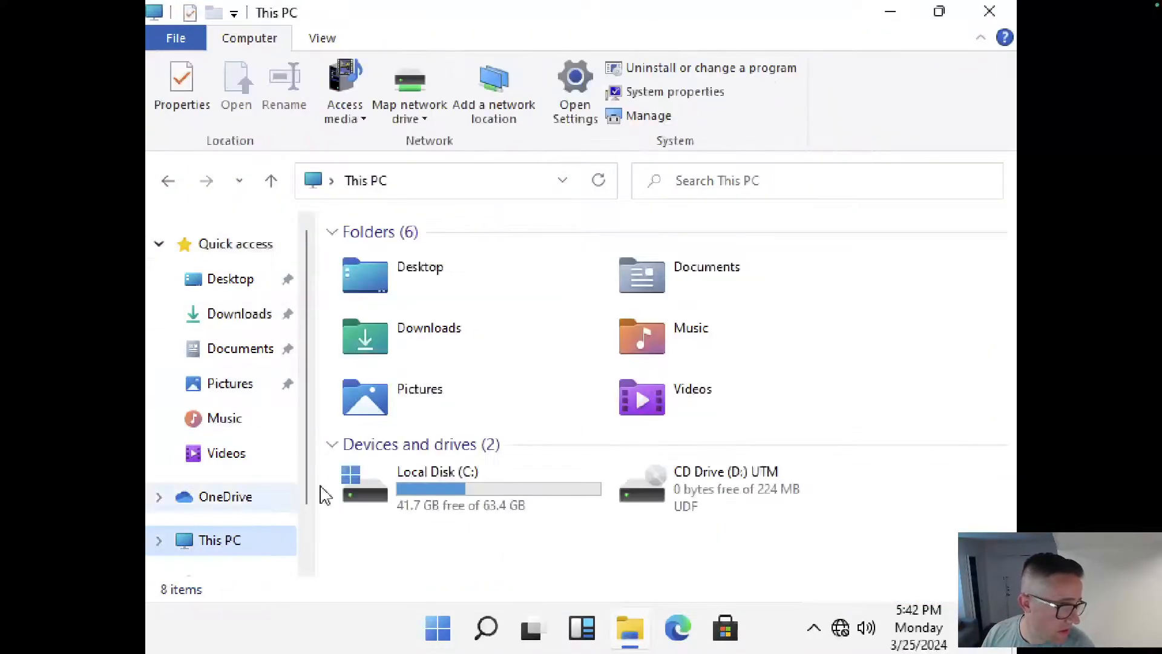
{"action": "double_click", "coordinate": [712, 492]}
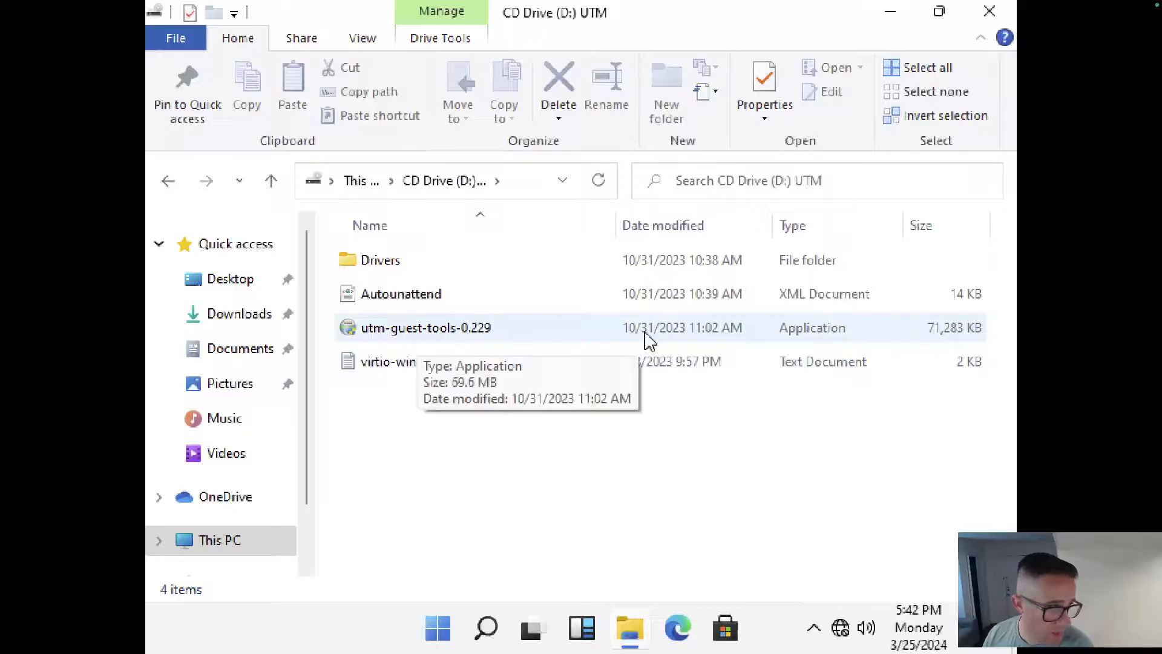
{"action": "double_click", "coordinate": [615, 334]}
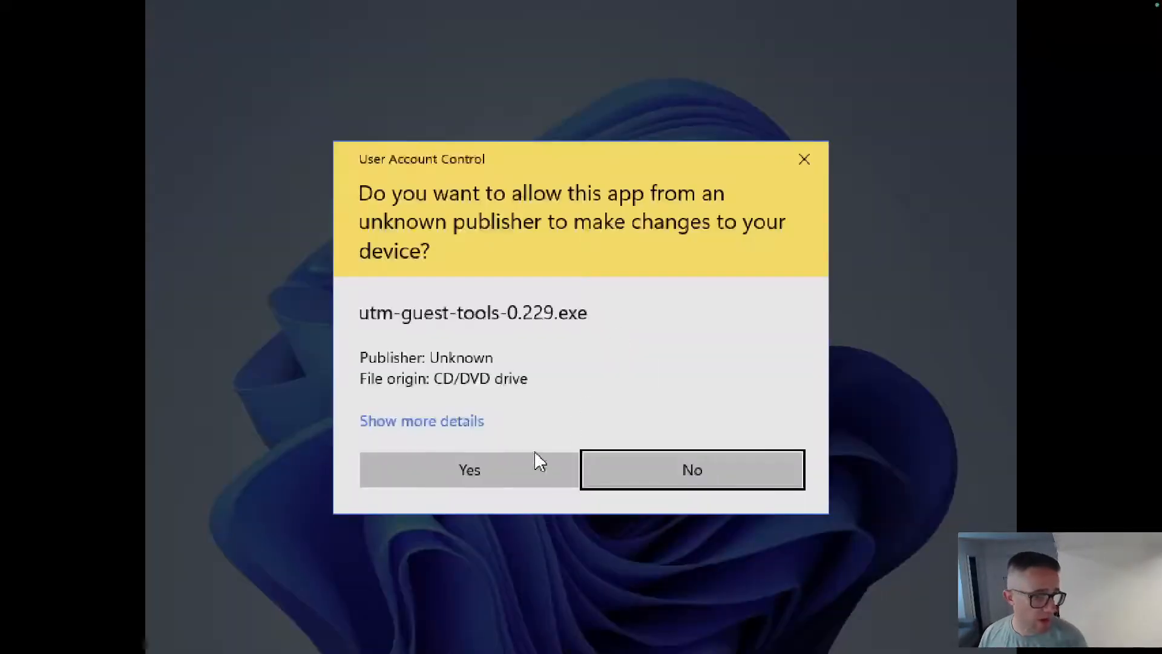
{"action": "left_click", "coordinate": [538, 468]}
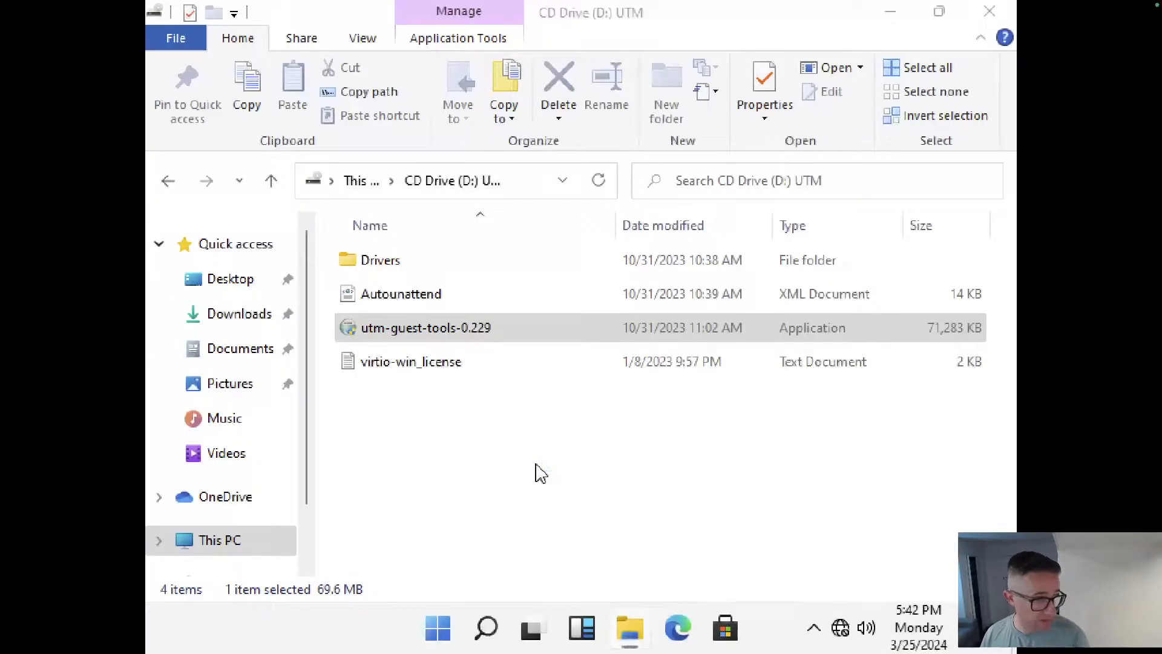
Install UTM Guest Tools accepting the licence, close File Explorer, and finish with Reboot now.
{"action": "left_click", "coordinate": [706, 486]}
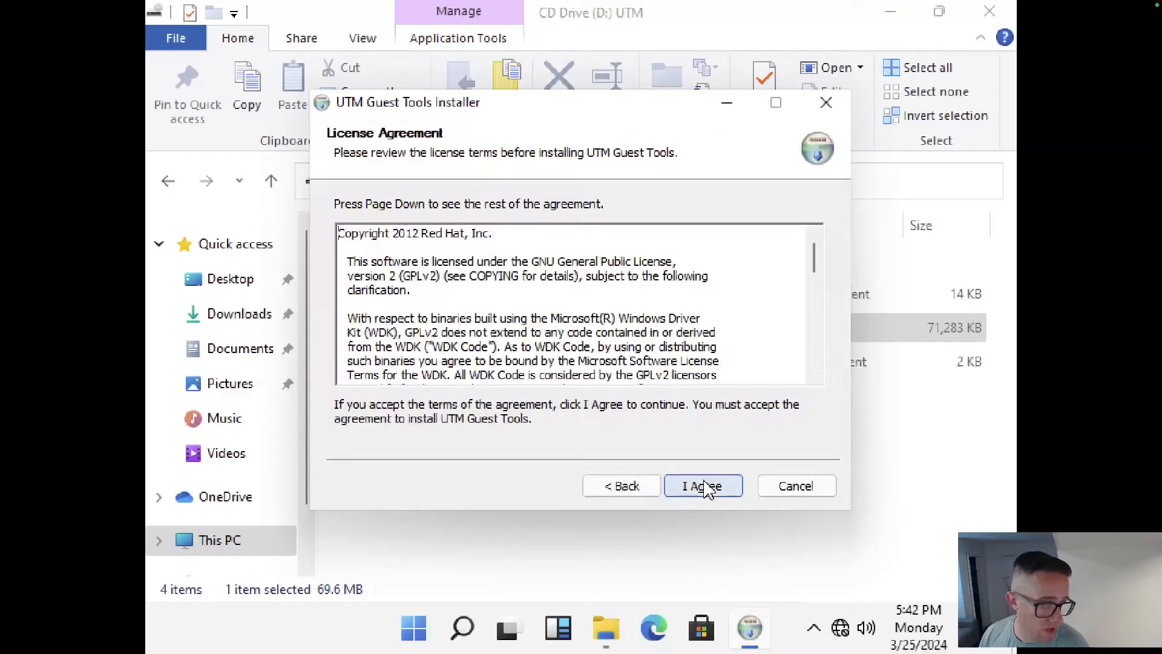
{"action": "left_click", "coordinate": [706, 487]}
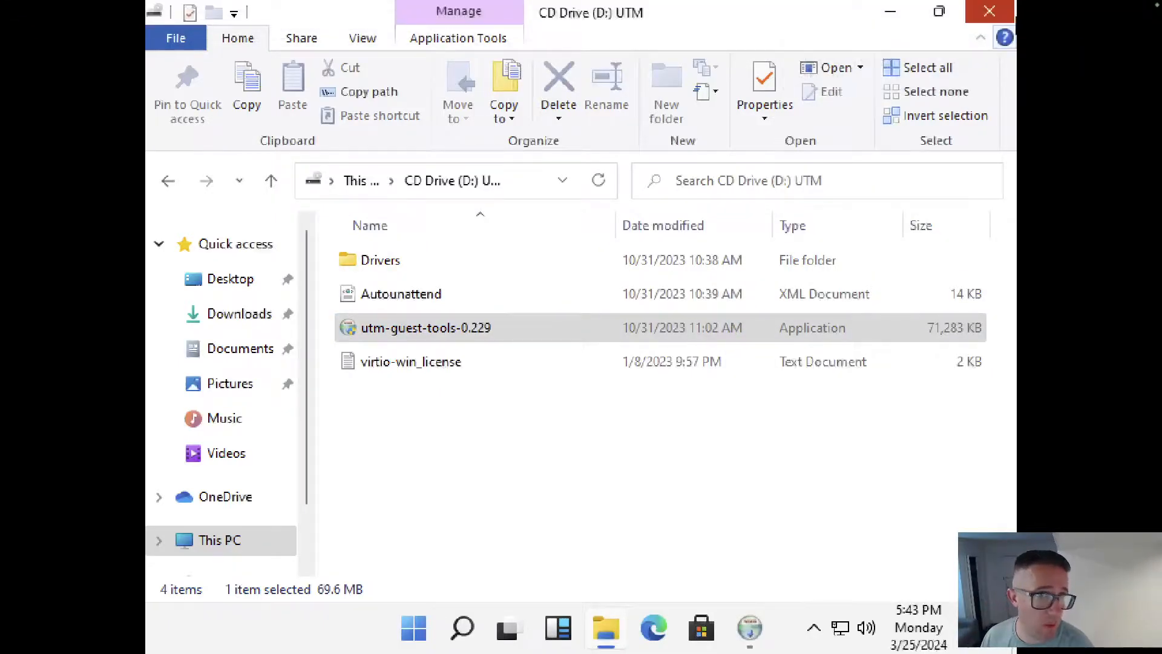
{"action": "left_click", "coordinate": [989, 11]}
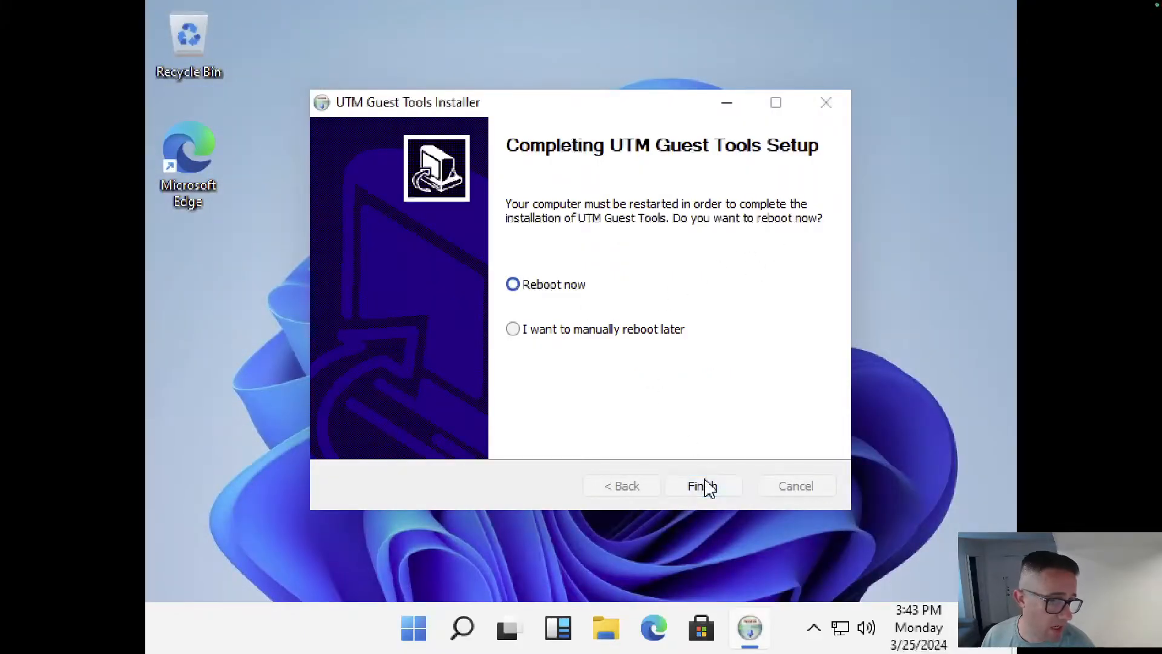
{"action": "left_click", "coordinate": [732, 491]}
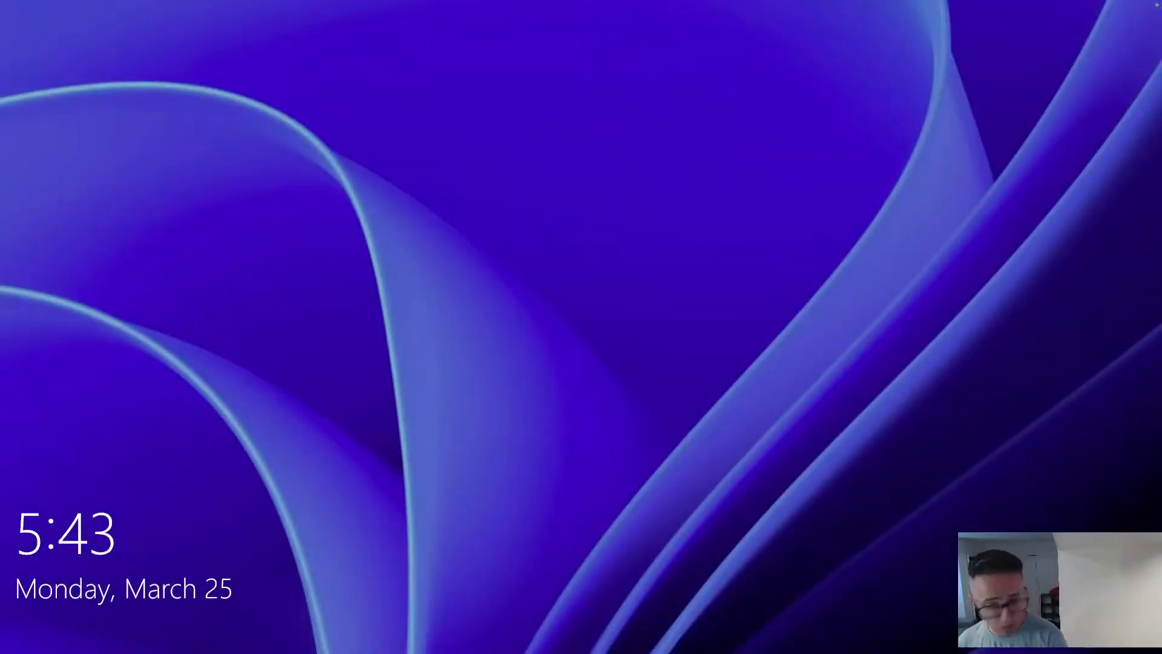
Sign in from the lock screen with the account password.
{"action": "key", "text": "space"}
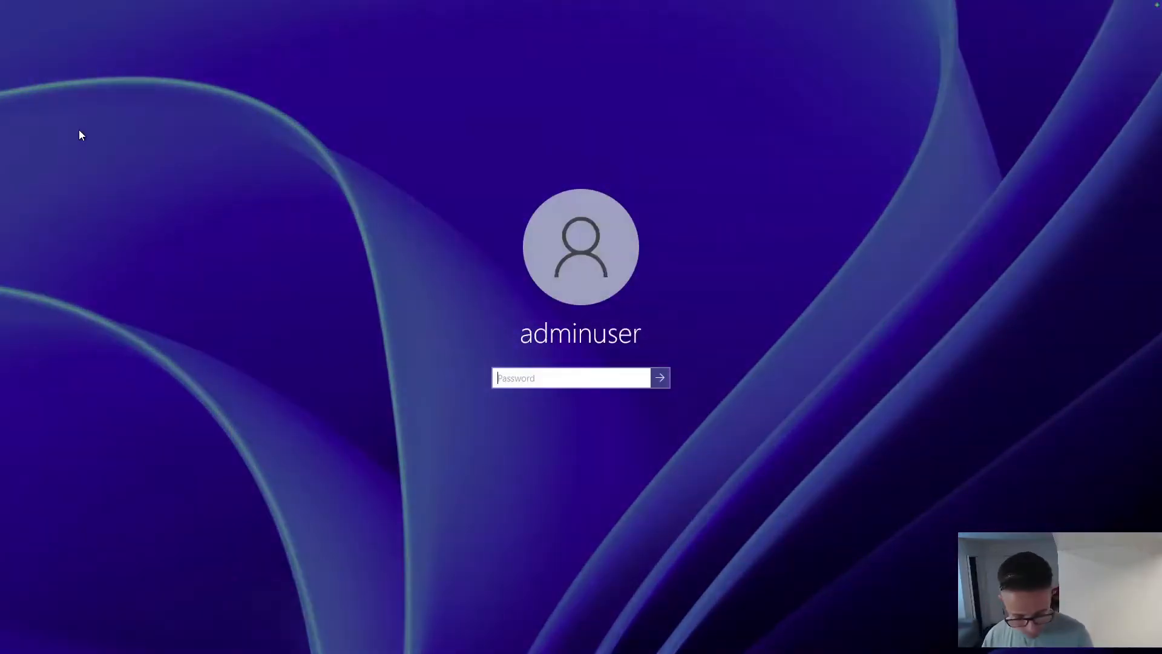
{"action": "type", "text": "••••••••••"}
{"action": "key", "text": "Return"}
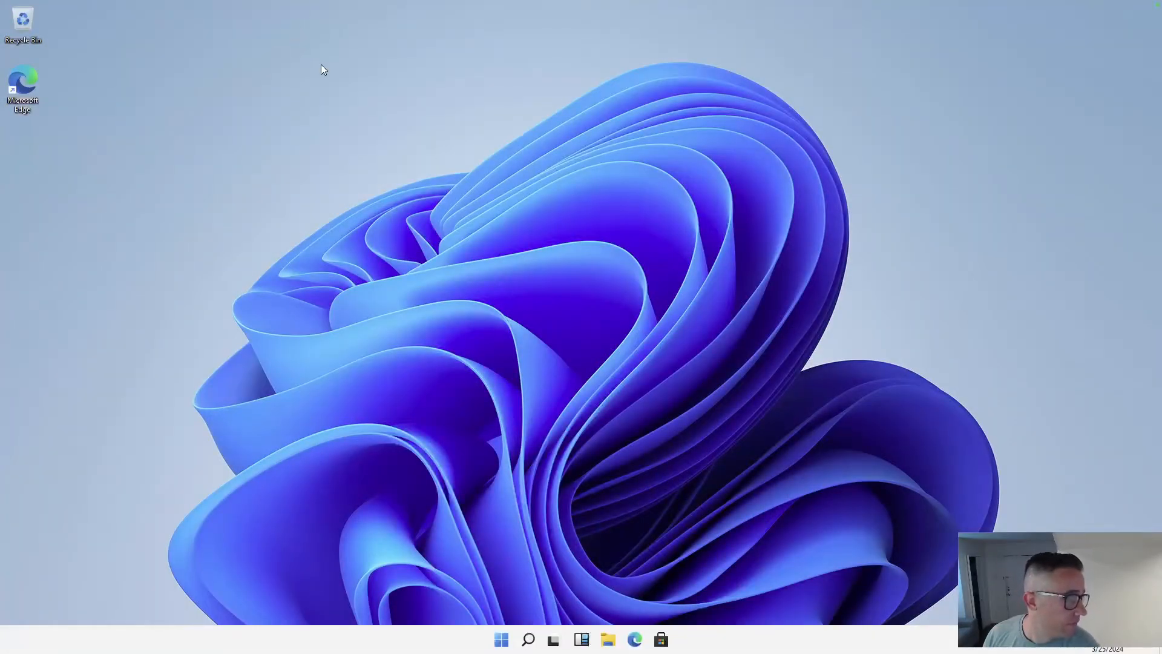
Open and dismiss UTM's power options and the Windows Start menu.
{"action": "mouse_move", "coordinate": [271, 3]}
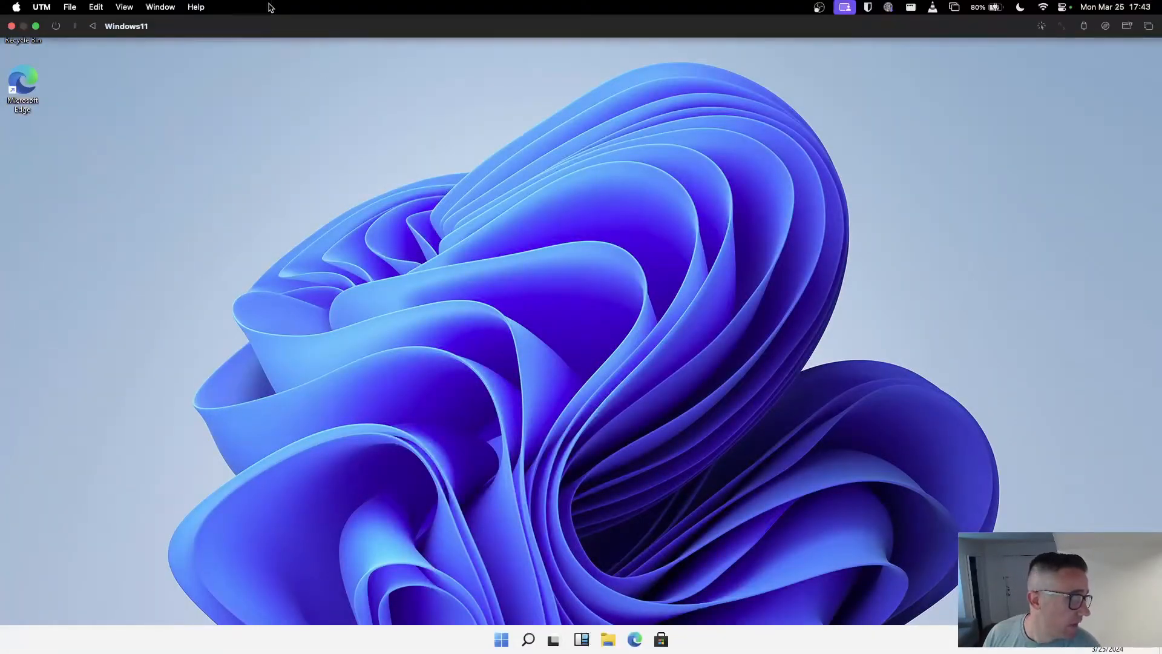
{"action": "left_click", "coordinate": [55, 26]}
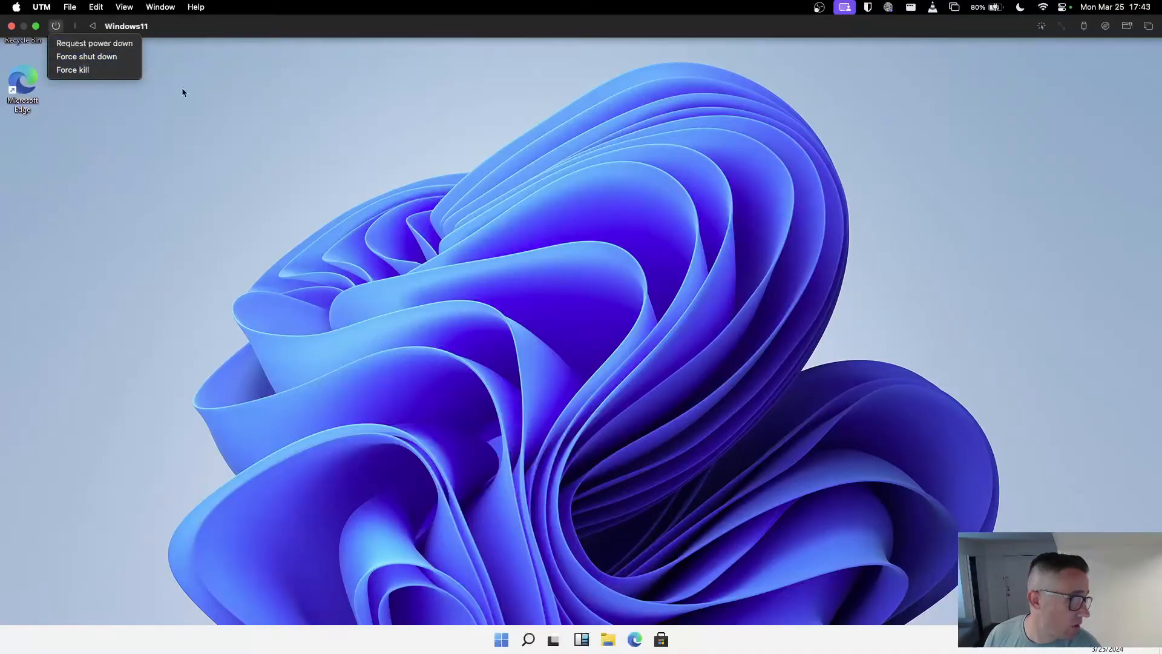
{"action": "left_click", "coordinate": [291, 9]}
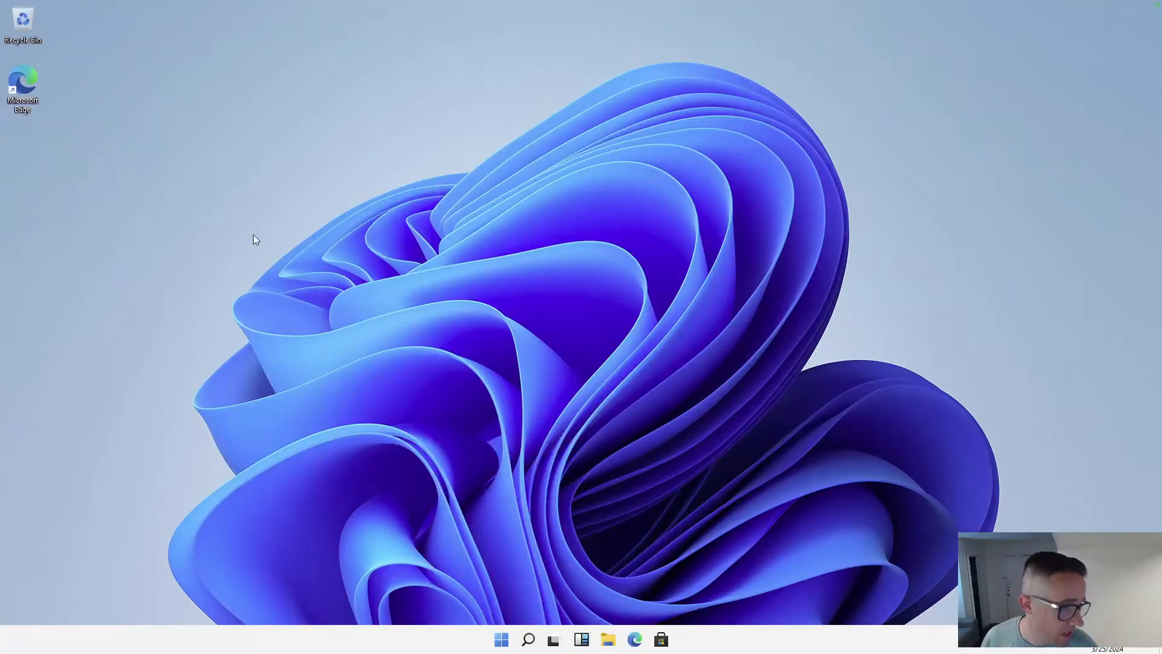
{"action": "left_click", "coordinate": [502, 639]}
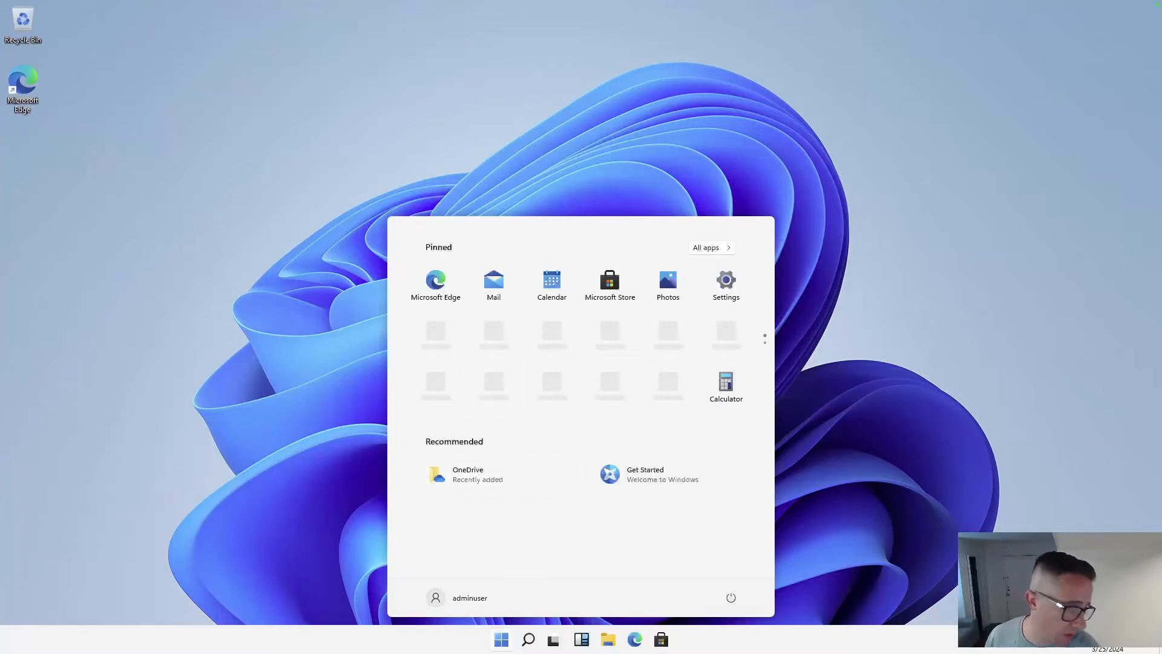
{"action": "left_click", "coordinate": [502, 641]}
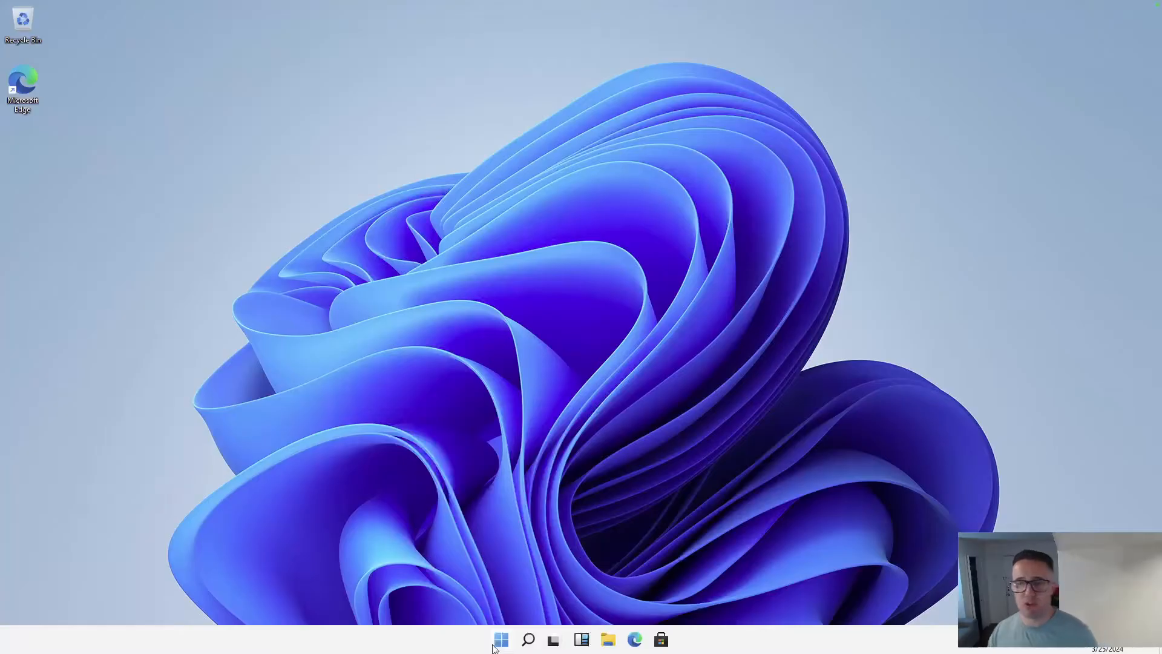
Search 'updat' to reach Windows Update and run Check for updates.
{"action": "left_click", "coordinate": [536, 642]}
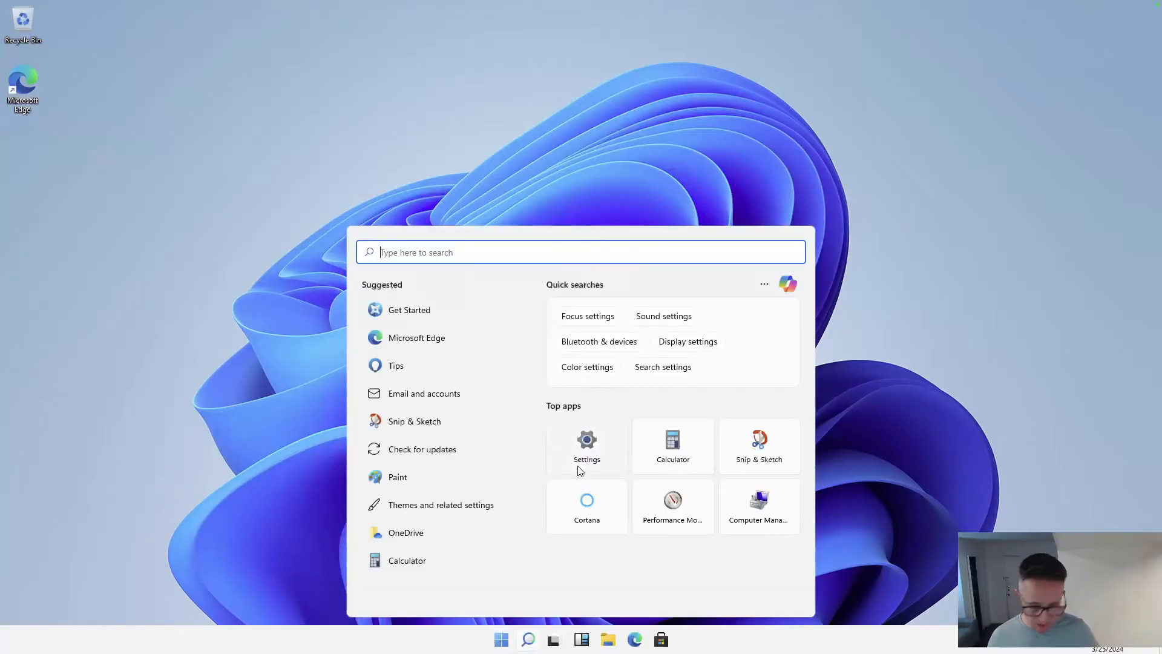
{"action": "type", "text": "update"}
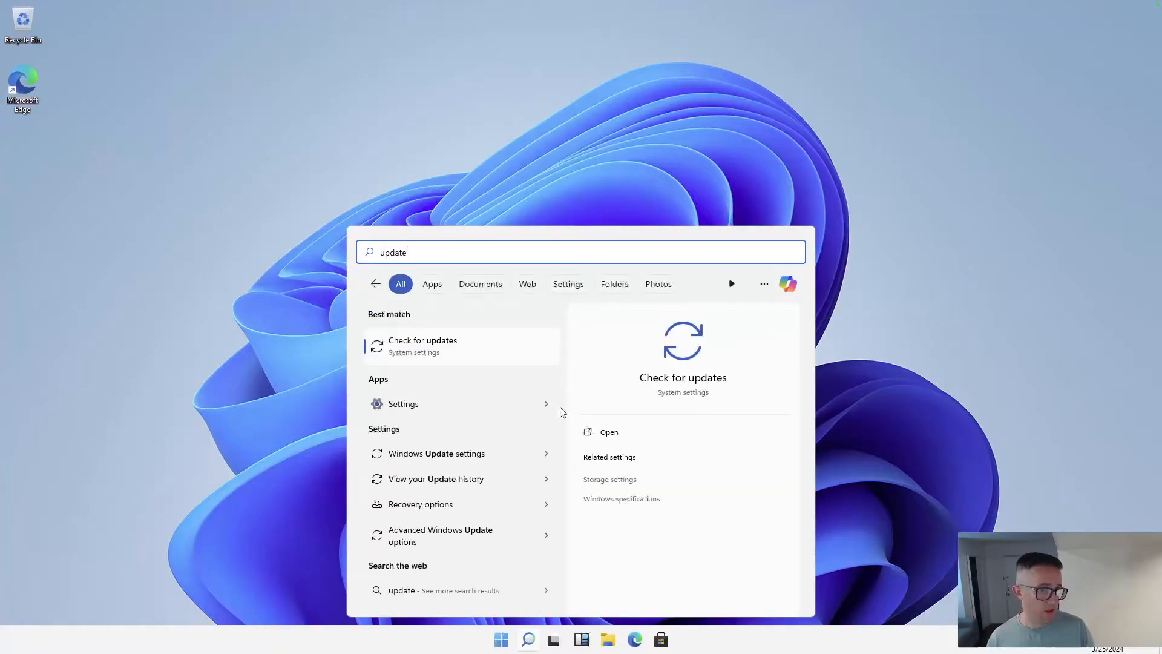
{"action": "left_click", "coordinate": [506, 349]}
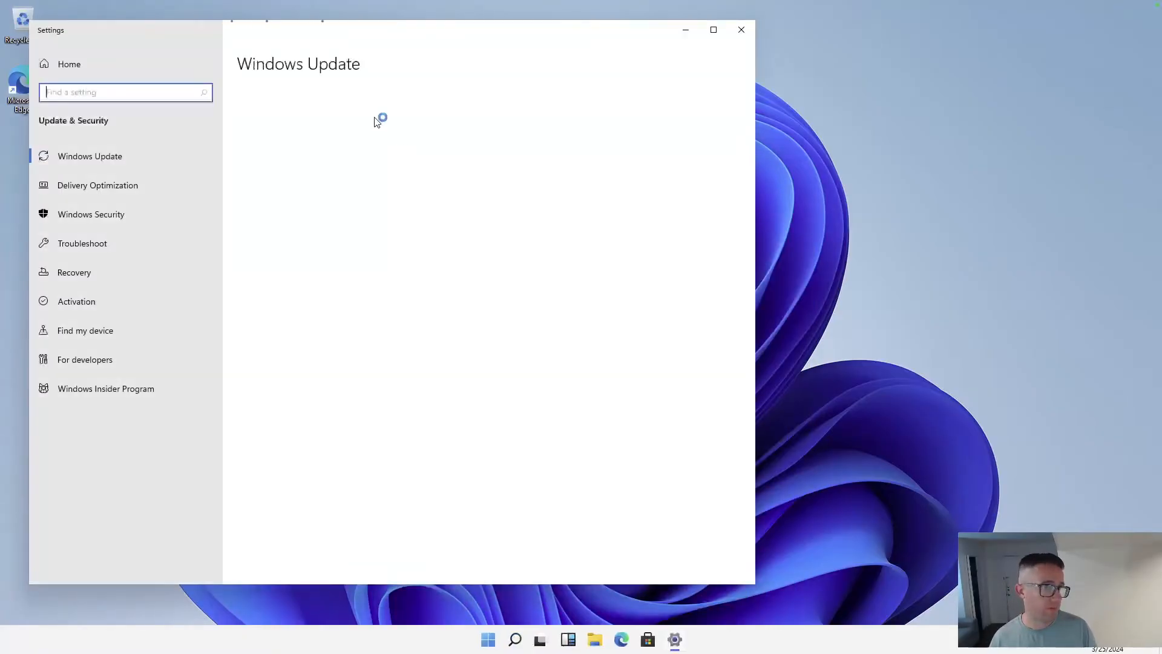
{"action": "left_click", "coordinate": [299, 144]}
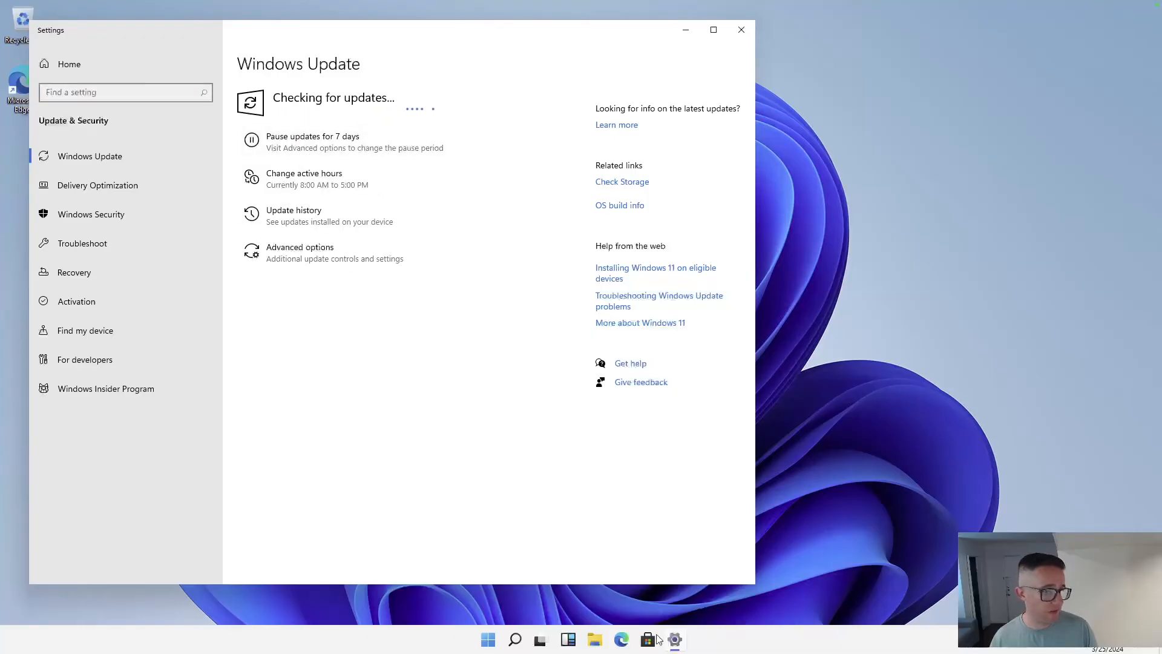
Open the Start menu's All apps list and scroll through it.
{"action": "left_click", "coordinate": [491, 640]}
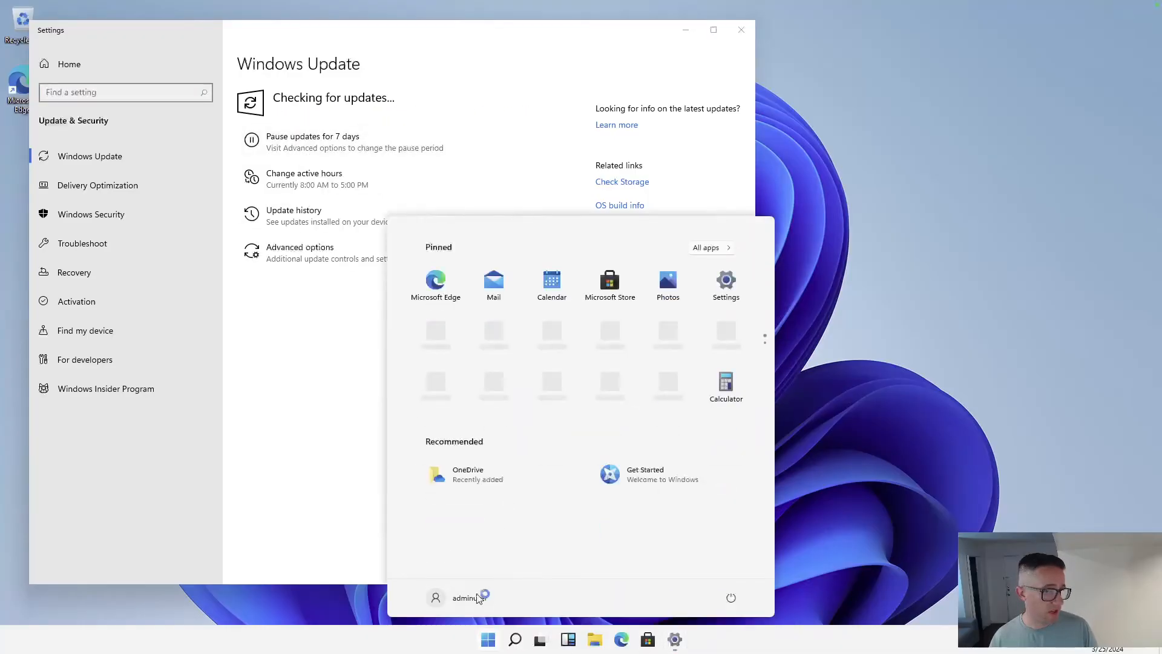
{"action": "left_click", "coordinate": [732, 250]}
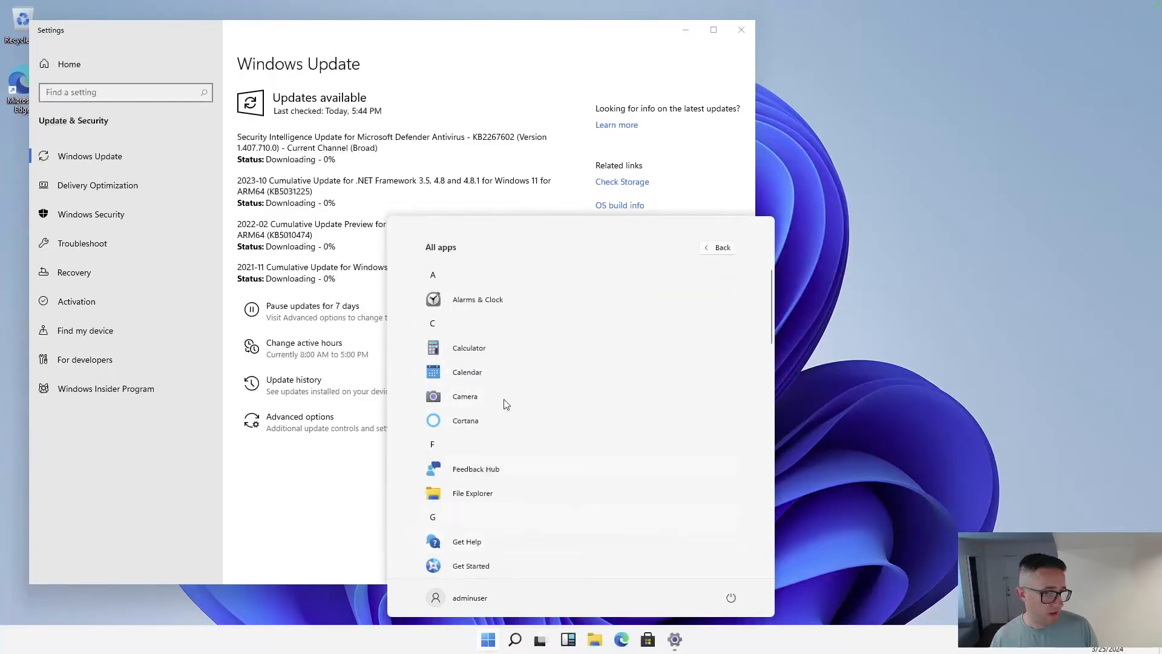
{"action": "scroll", "coordinate": [503, 402], "scroll_direction": "down", "scroll_amount": 10}
{"action": "scroll", "coordinate": [507, 449], "scroll_direction": "up", "scroll_amount": 10}
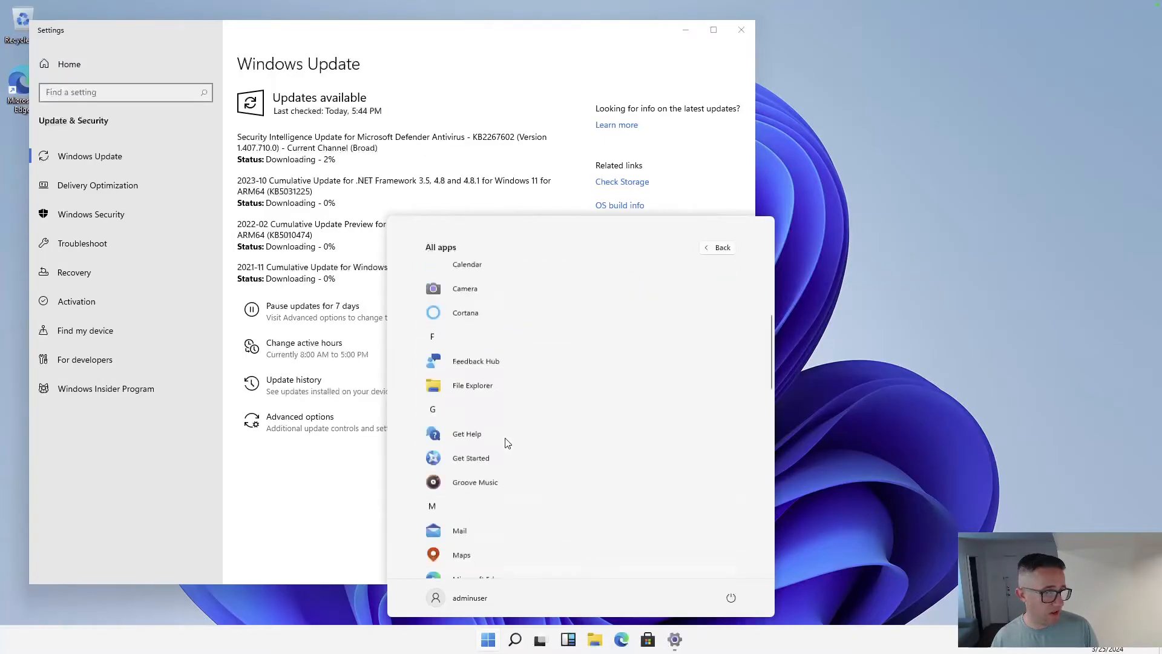